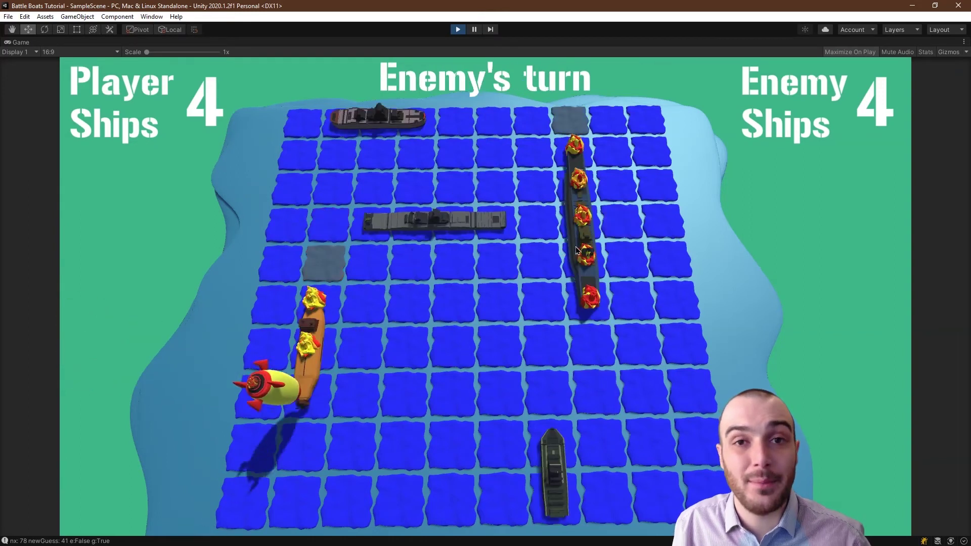
Fire missiles at several enemy-board tiles, letting the enemy take its turns in between.
{"action": "left_click", "coordinate": [438, 391]}
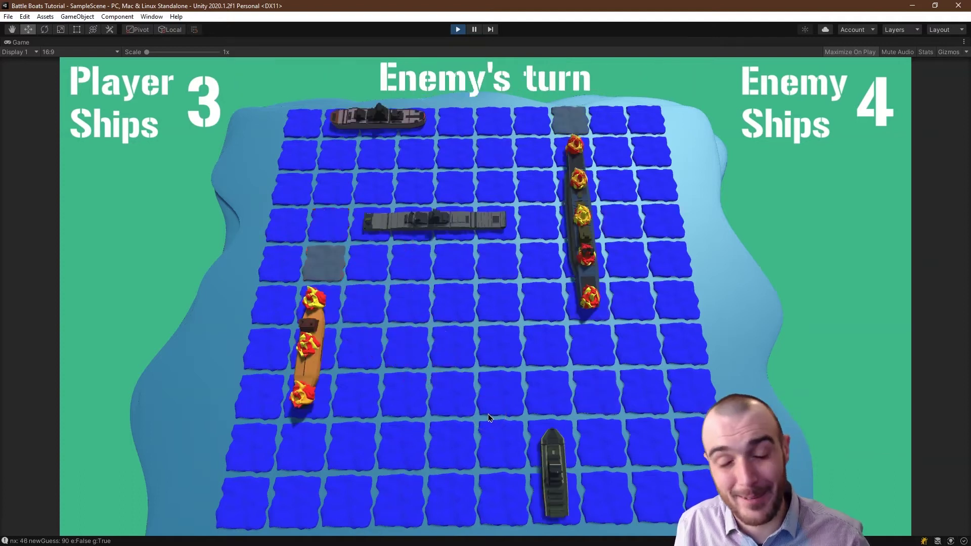
{"action": "left_click", "coordinate": [593, 412]}
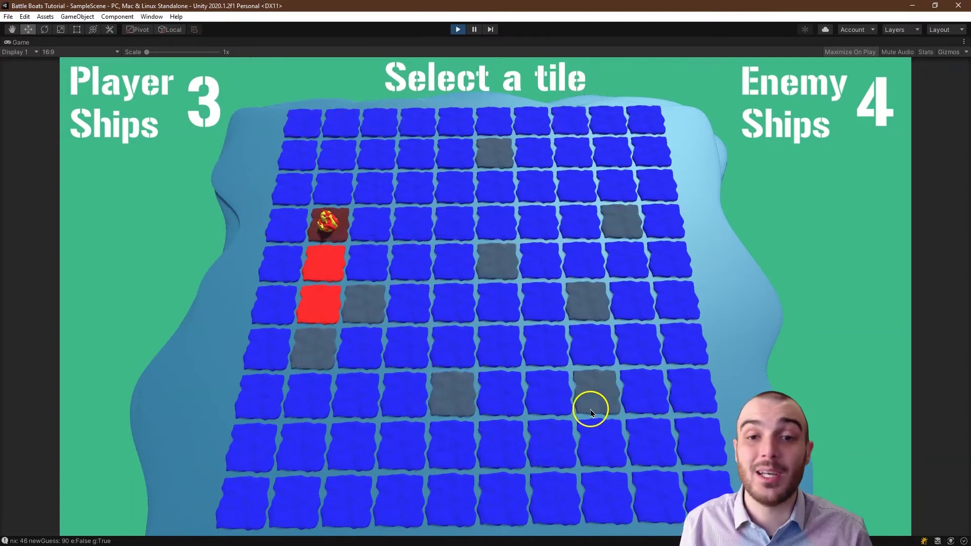
{"action": "left_click", "coordinate": [506, 483]}
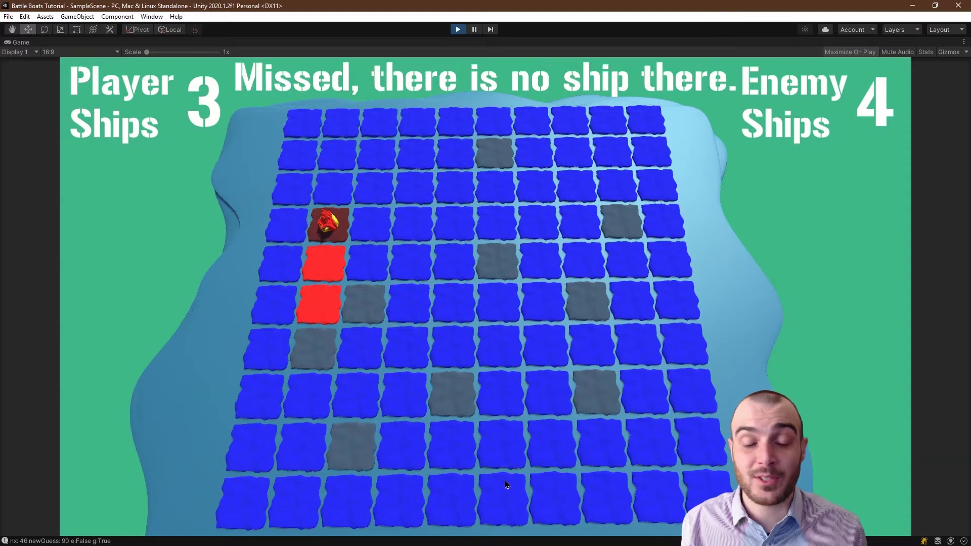
{"action": "left_click", "coordinate": [523, 354]}
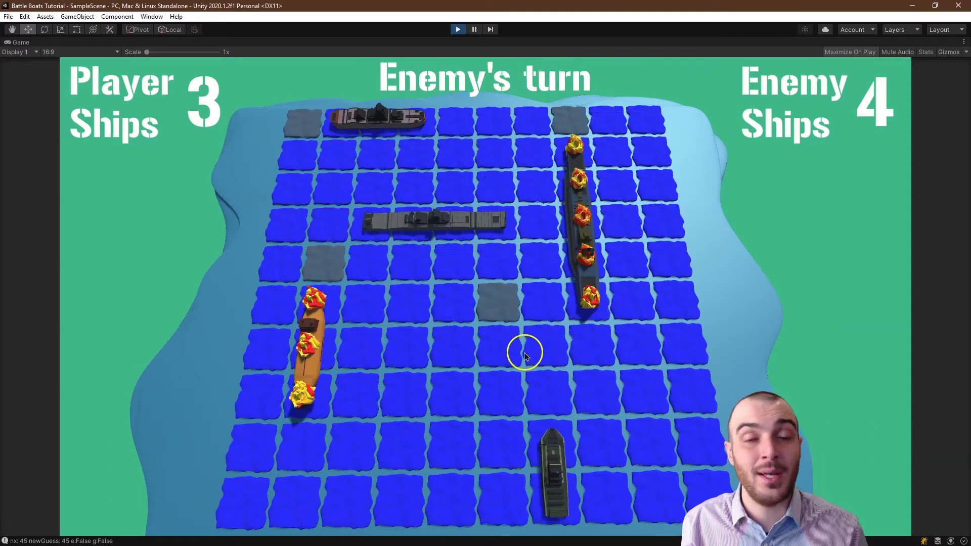
{"action": "left_click", "coordinate": [508, 306]}
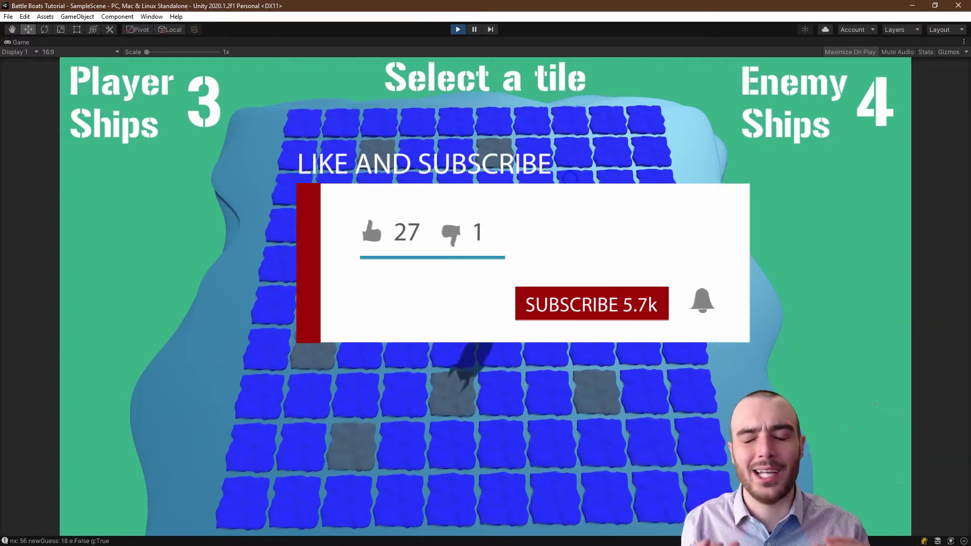
{"action": "left_click", "coordinate": [651, 279]}
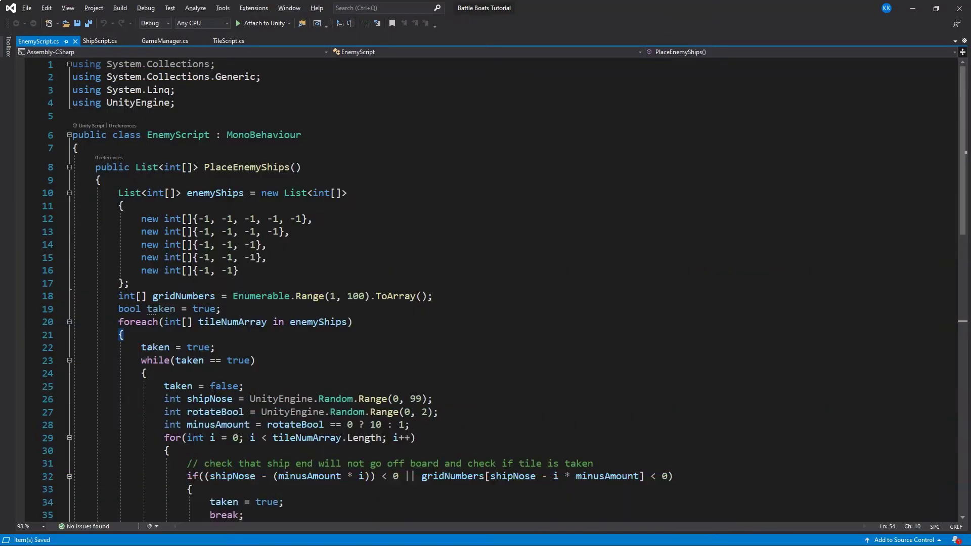
Scroll through PlaceEnemyShips in EnemyScript.cs down to its return statement.
{"action": "scroll", "coordinate": [325, 244], "scroll_direction": "down", "scroll_amount": 10}
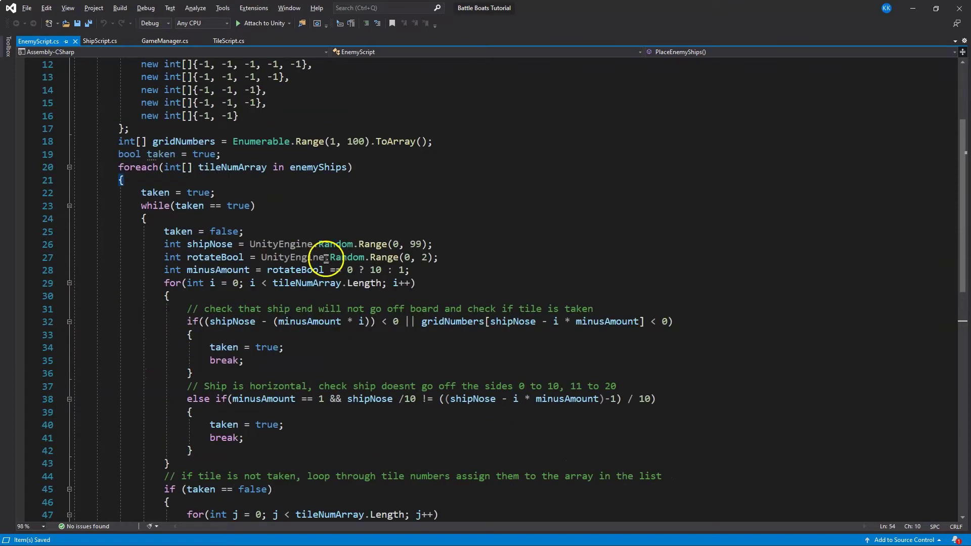
{"action": "scroll", "coordinate": [310, 246], "scroll_direction": "down", "scroll_amount": 3}
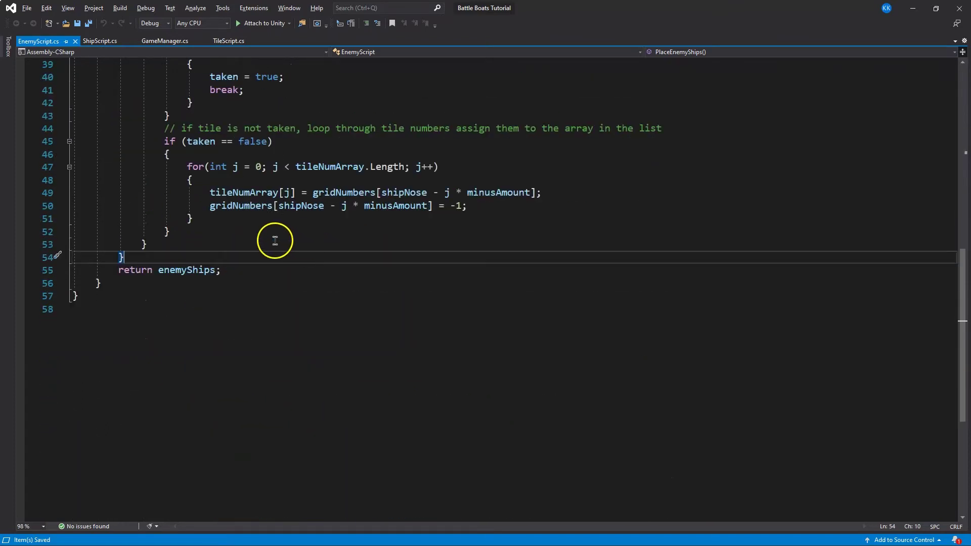
{"action": "scroll", "coordinate": [303, 243], "scroll_direction": "up", "scroll_amount": 11}
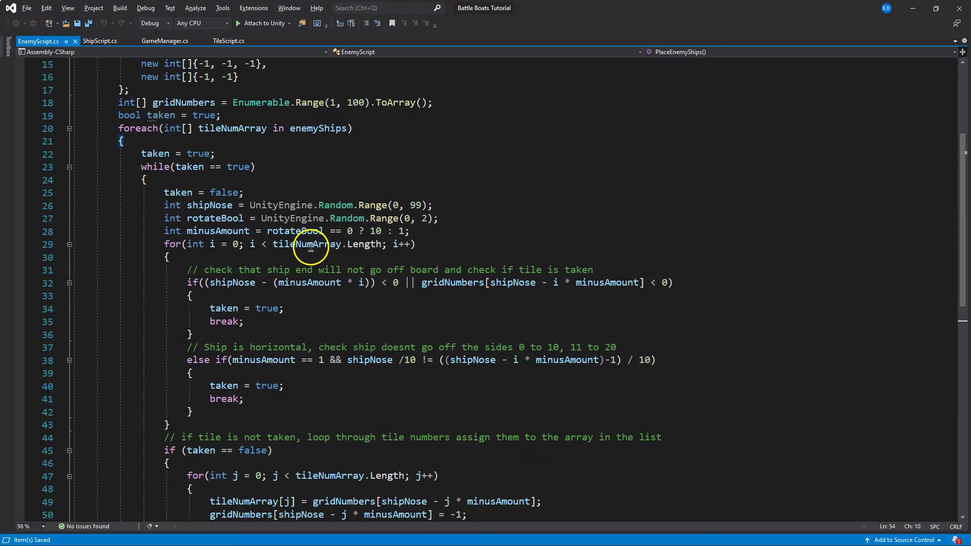
{"action": "scroll", "coordinate": [328, 262], "scroll_direction": "up", "scroll_amount": 2}
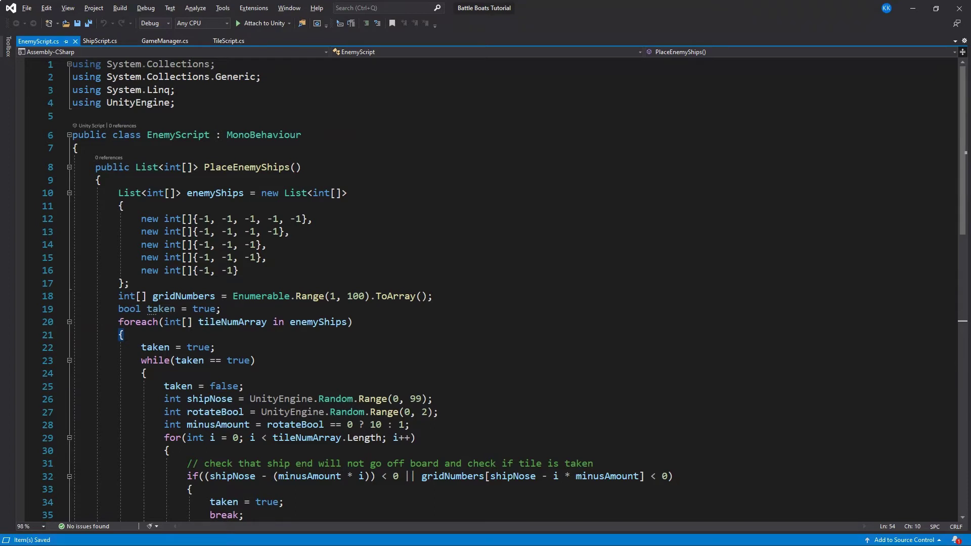
{"action": "scroll", "coordinate": [325, 260], "scroll_direction": "down", "scroll_amount": 13}
{"action": "left_click", "coordinate": [244, 265]}
Review the placement foreach header and position after that loop's closing brace.
{"action": "scroll", "coordinate": [266, 354], "scroll_direction": "up", "scroll_amount": 4}
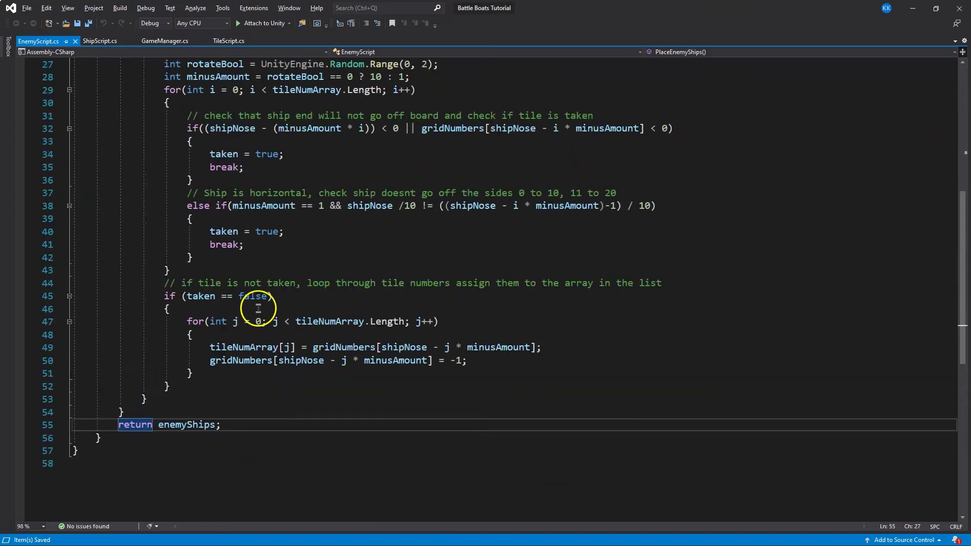
{"action": "scroll", "coordinate": [258, 309], "scroll_direction": "up", "scroll_amount": 2}
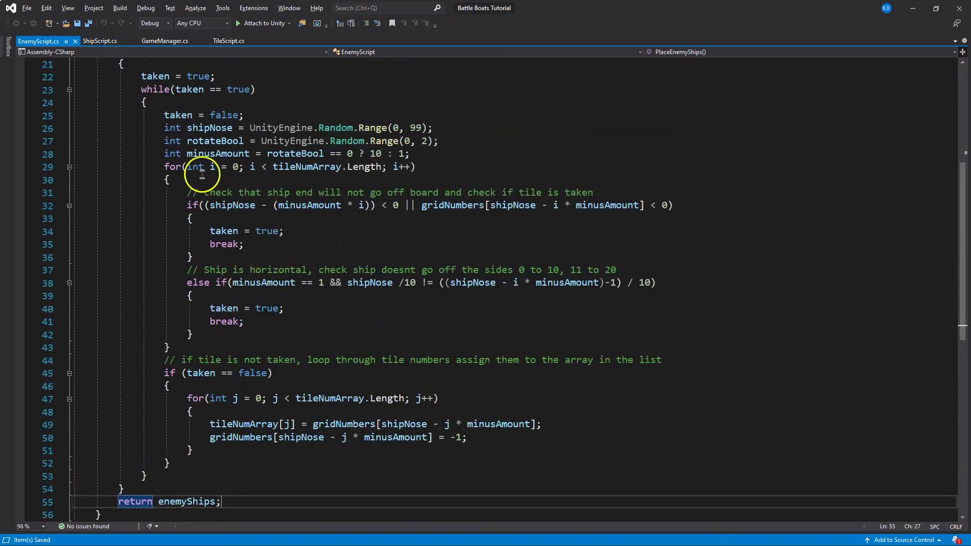
{"action": "scroll", "coordinate": [202, 174], "scroll_direction": "up", "scroll_amount": 2}
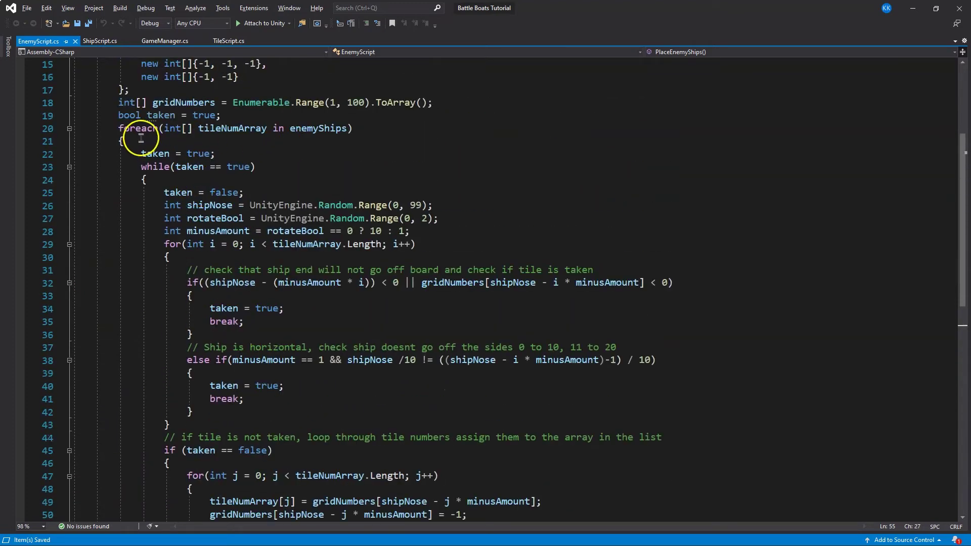
{"action": "left_click_drag", "start_coordinate": [142, 140], "coordinate": [120, 128]}
{"action": "scroll", "coordinate": [187, 191], "scroll_direction": "up", "scroll_amount": 3}
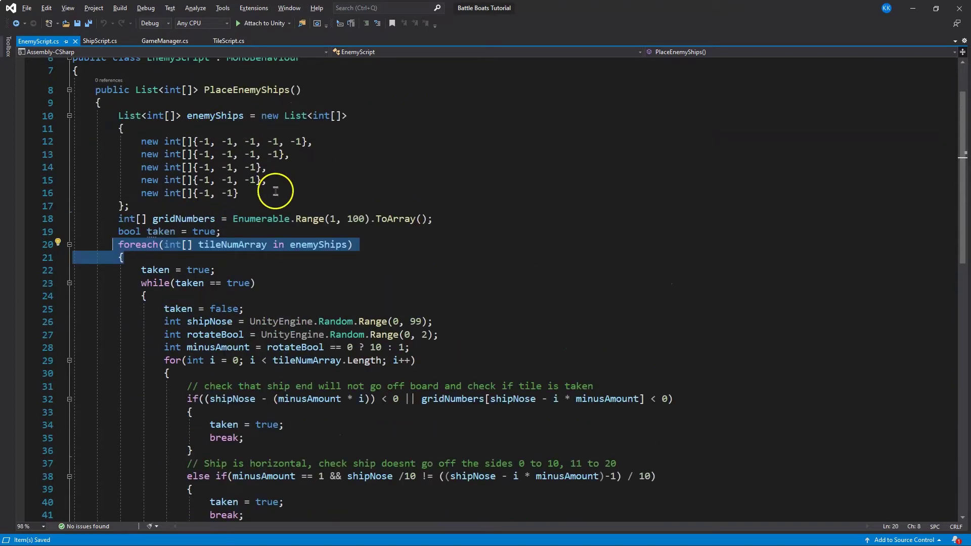
{"action": "scroll", "coordinate": [248, 152], "scroll_direction": "down", "scroll_amount": 9}
{"action": "left_click", "coordinate": [222, 335]}
Insert a foreach loop over enemyShips after the placement loop, with an empty body.
{"action": "scroll", "coordinate": [248, 357], "scroll_direction": "up", "scroll_amount": 2}
{"action": "key", "text": "Return"}
{"action": "type", "text": "foreach (int[] tileNumArray in enemyShips) {"}
{"action": "key", "text": "Return"}
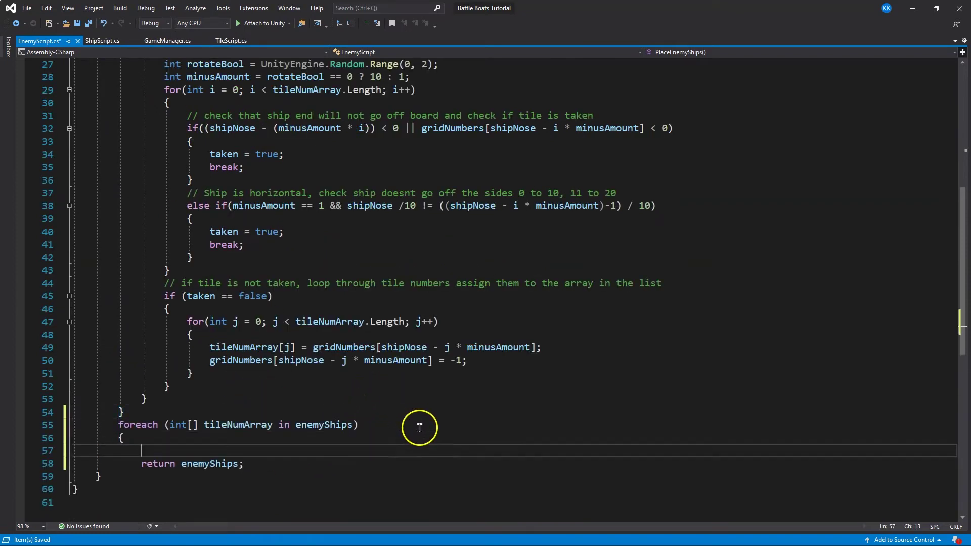
{"action": "key", "text": "Return"}
{"action": "key", "text": "Down"}
{"action": "key", "text": "Down"}
{"action": "key", "text": "BackSpace"}
{"action": "key", "text": "BackSpace"}
{"action": "key", "text": "BackSpace"}
{"action": "left_click", "coordinate": [181, 451]}
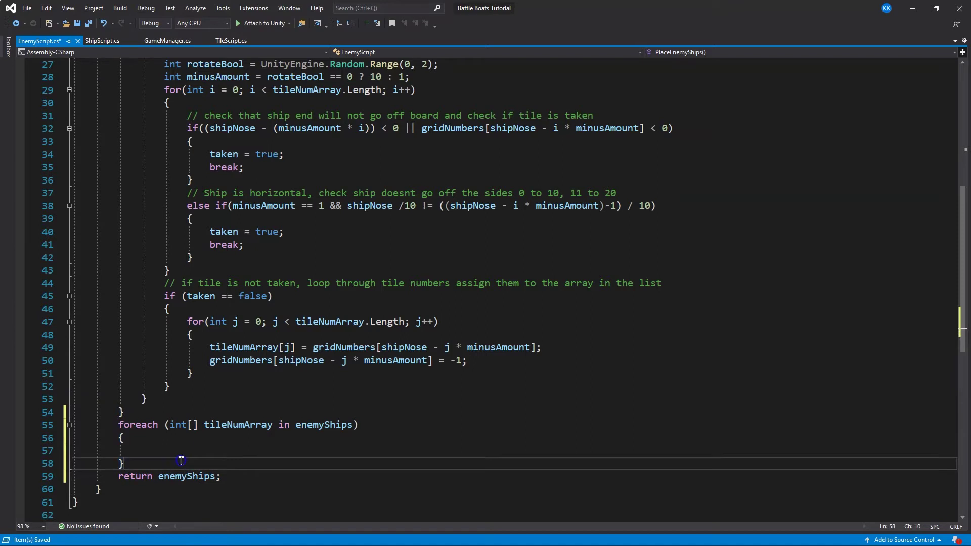
Add a Debug.Log() call in the loop body and start a for(int i = 0; i < header above it.
{"action": "type", "text": "Debug.Log("}
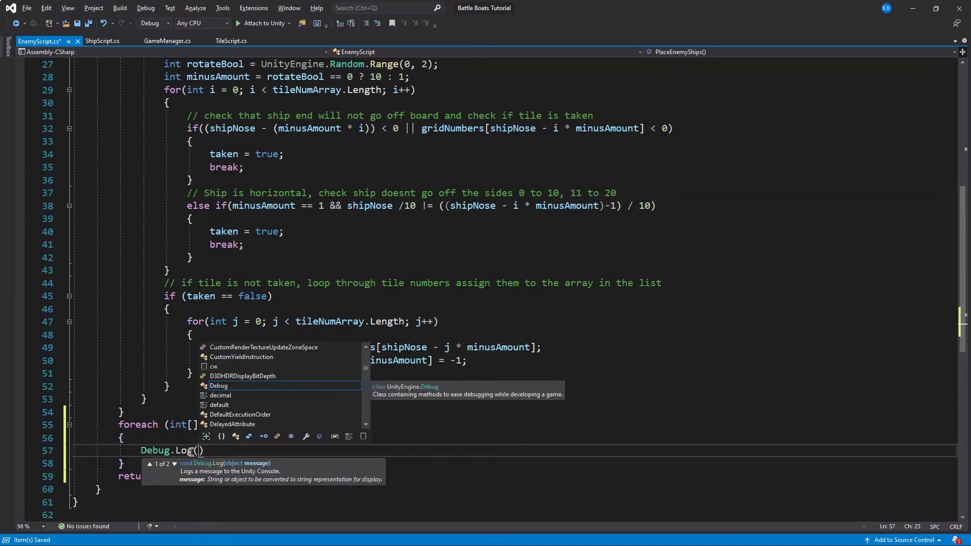
{"action": "key", "text": "Escape"}
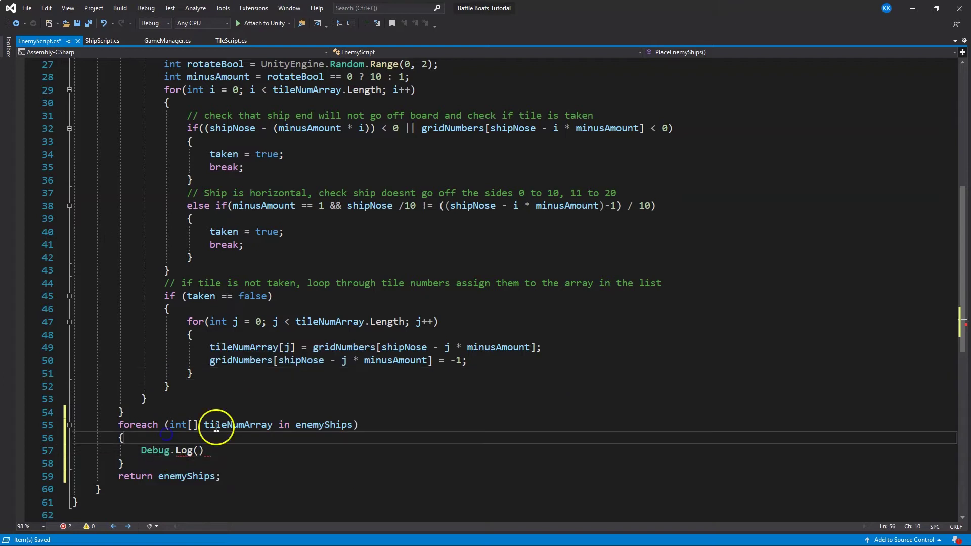
{"action": "key", "text": "ctrl+Return"}
{"action": "type", "text": "for(int i = 0; i < t"}
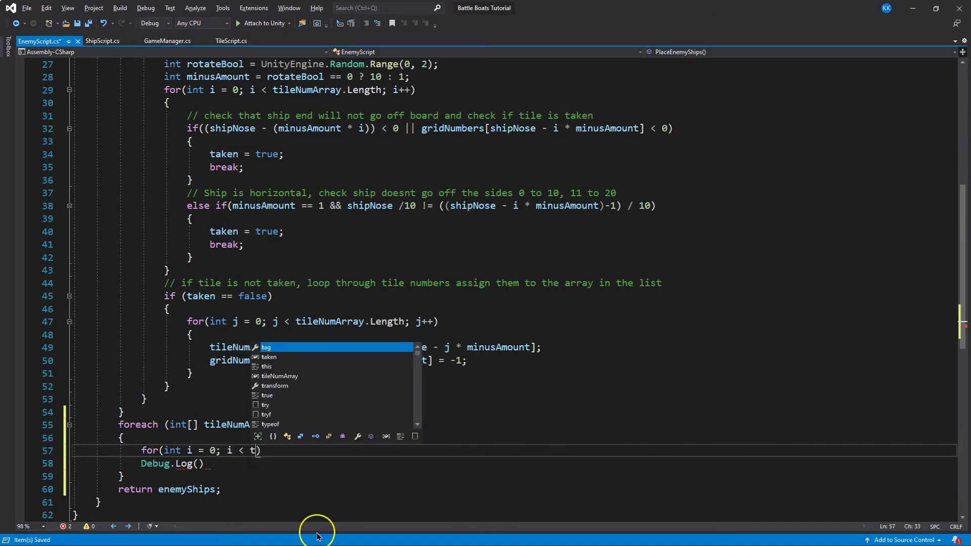
{"action": "key", "text": "BackSpace"}
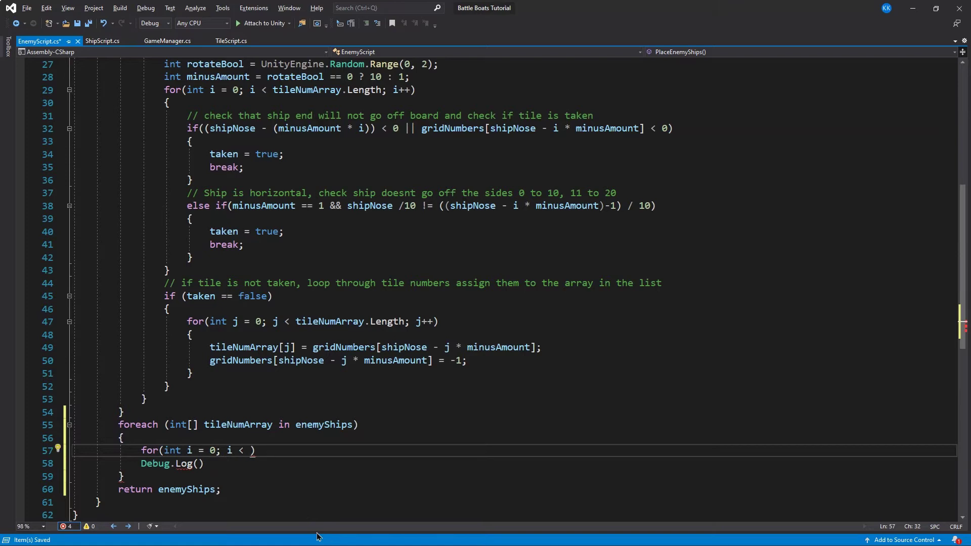
Rename the foreach variable to numArray and complete the condition with numArray.Length; i++.
{"action": "double_click", "coordinate": [215, 425]}
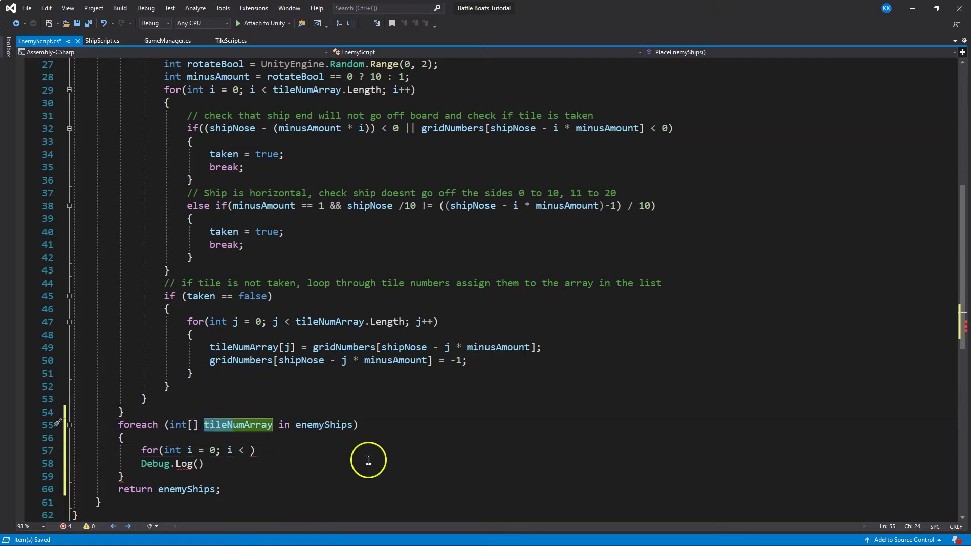
{"action": "type", "text": "numArray"}
{"action": "left_click", "coordinate": [246, 451]}
{"action": "type", "text": "numArray"}
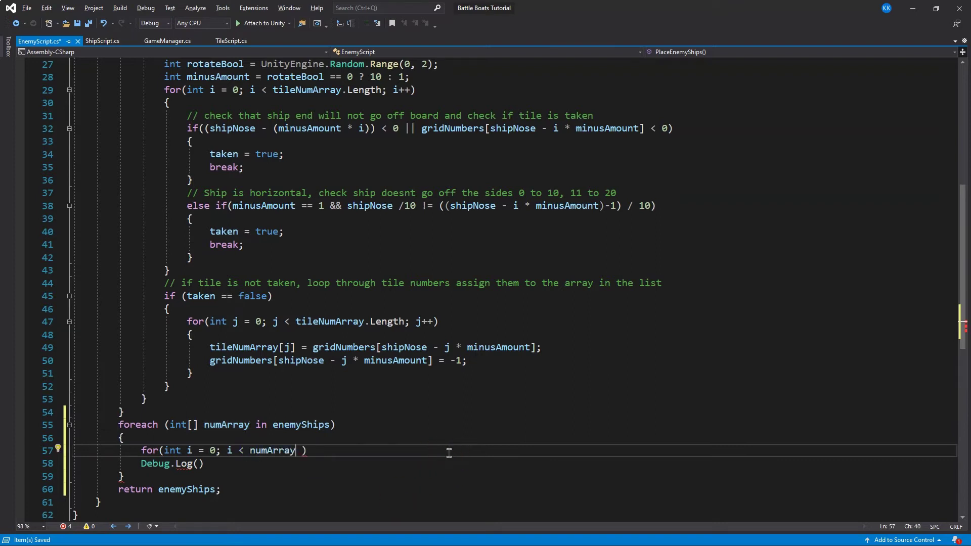
{"action": "type", "text": ".Length"}
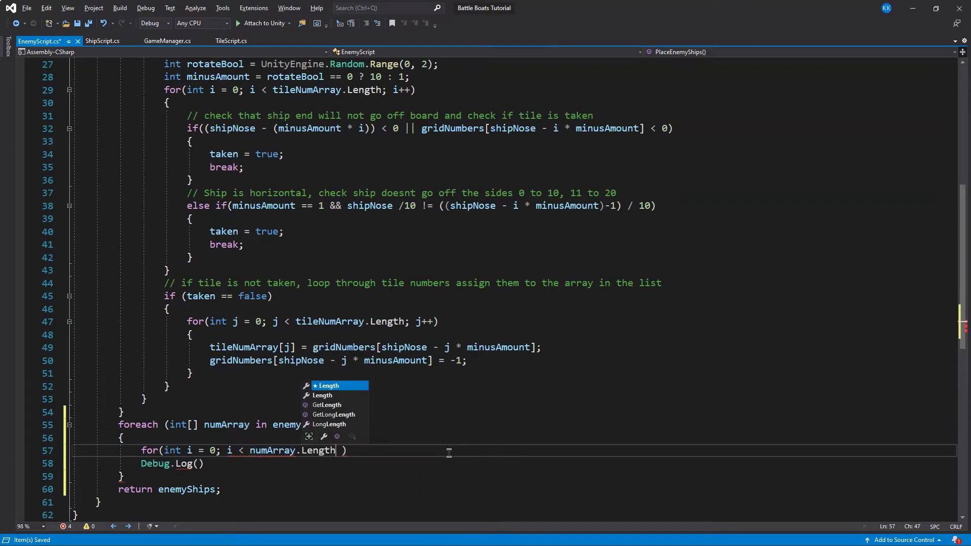
{"action": "type", "text": ";"}
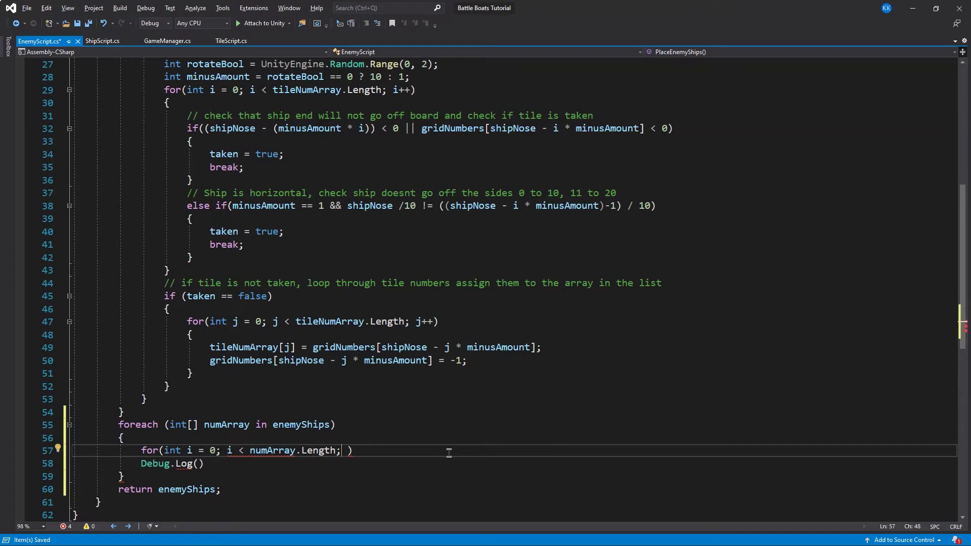
{"action": "type", "text": " i++"}
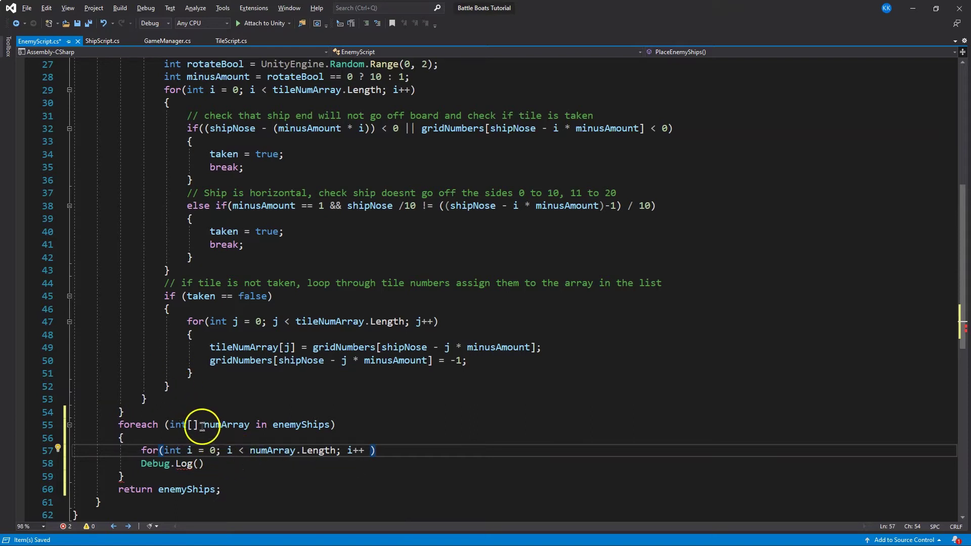
Finish the inner loop's logging line with numArray[i] and a closing semicolon.
{"action": "left_click", "coordinate": [191, 463]}
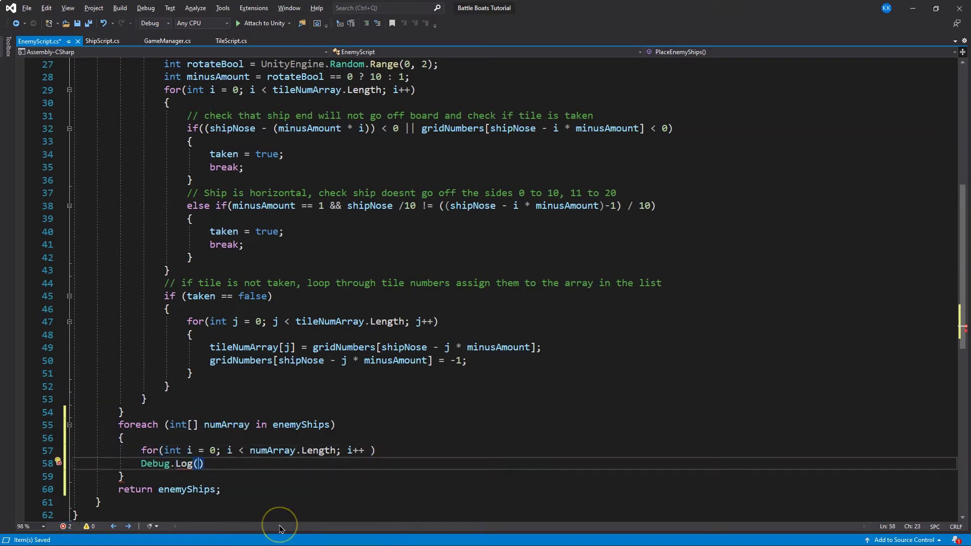
{"action": "type", "text": "numArray"}
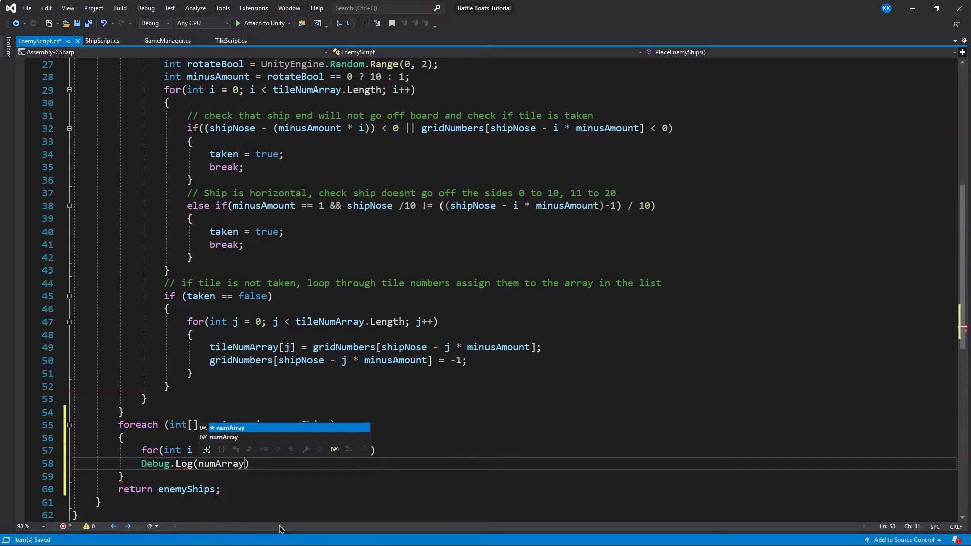
{"action": "type", "text": "[]"}
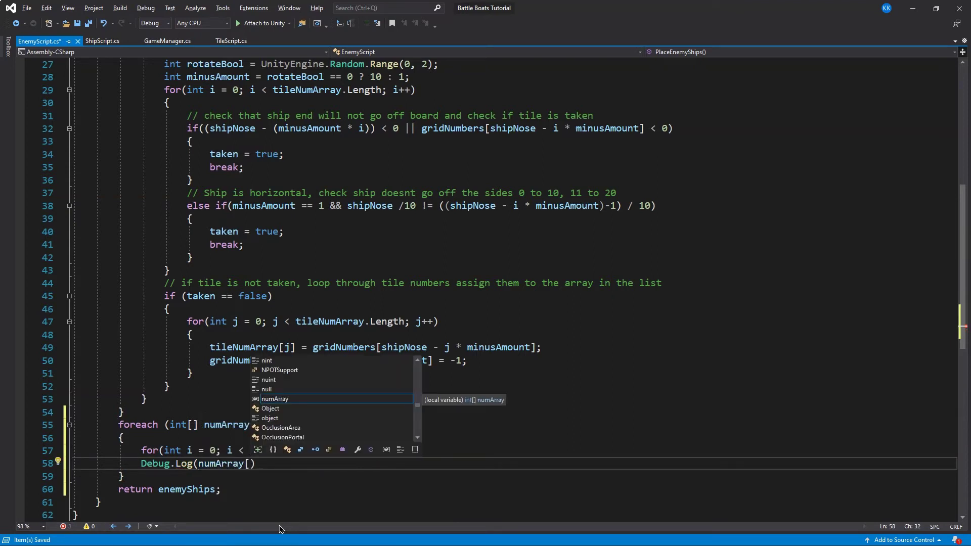
{"action": "type", "text": "i"}
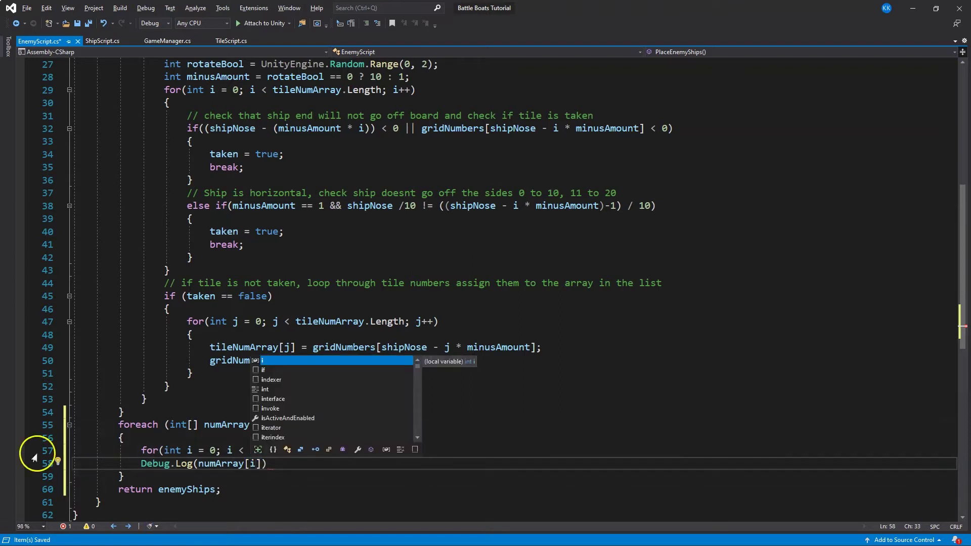
{"action": "left_click", "coordinate": [170, 425]}
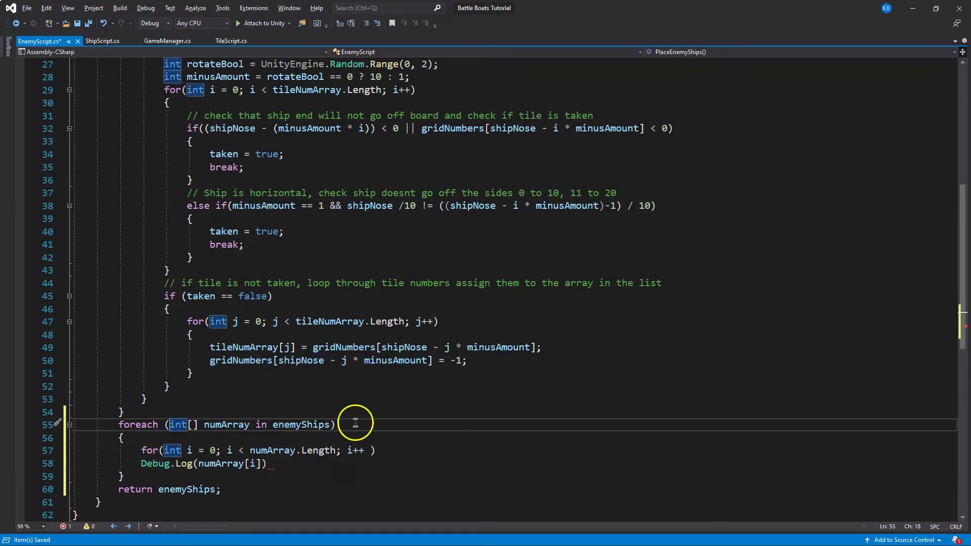
{"action": "left_click", "coordinate": [221, 425]}
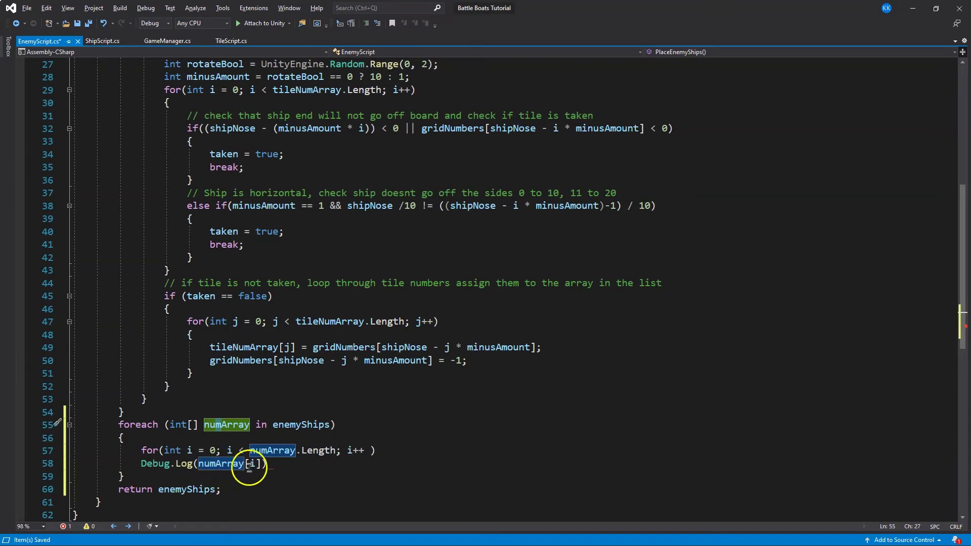
{"action": "left_click", "coordinate": [268, 464]}
{"action": "type", "text": ";"}
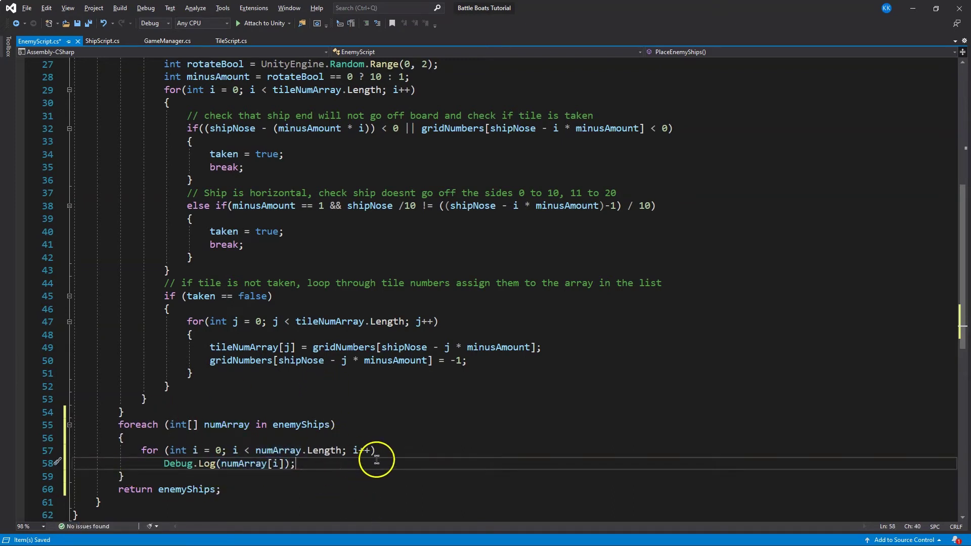
Declare string temp = "" atop the foreach body and replace the Debug.Log with temp += ", " + numArray[i].
{"action": "left_click", "coordinate": [361, 434]}
{"action": "key", "text": "Return"}
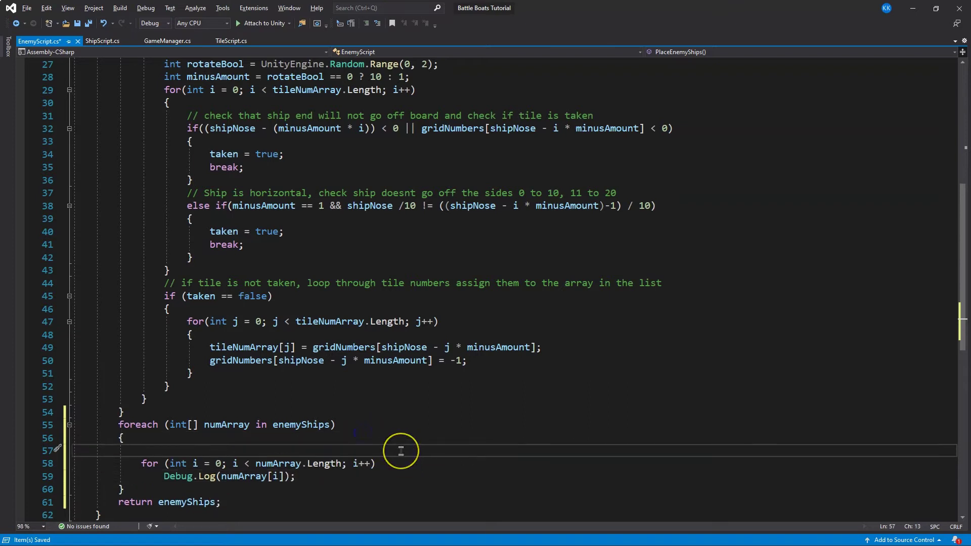
{"action": "type", "text": "string temp = \"\";l"}
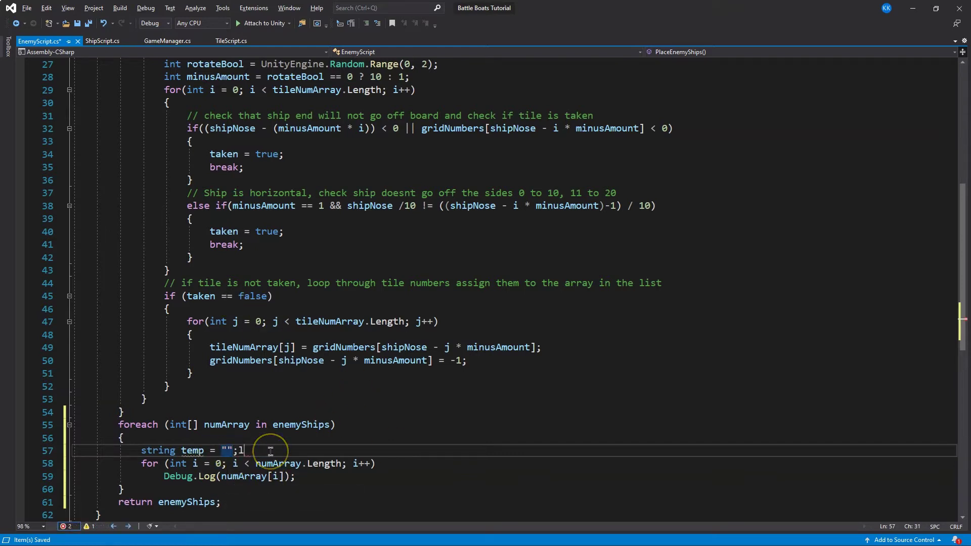
{"action": "key", "text": "BackSpace"}
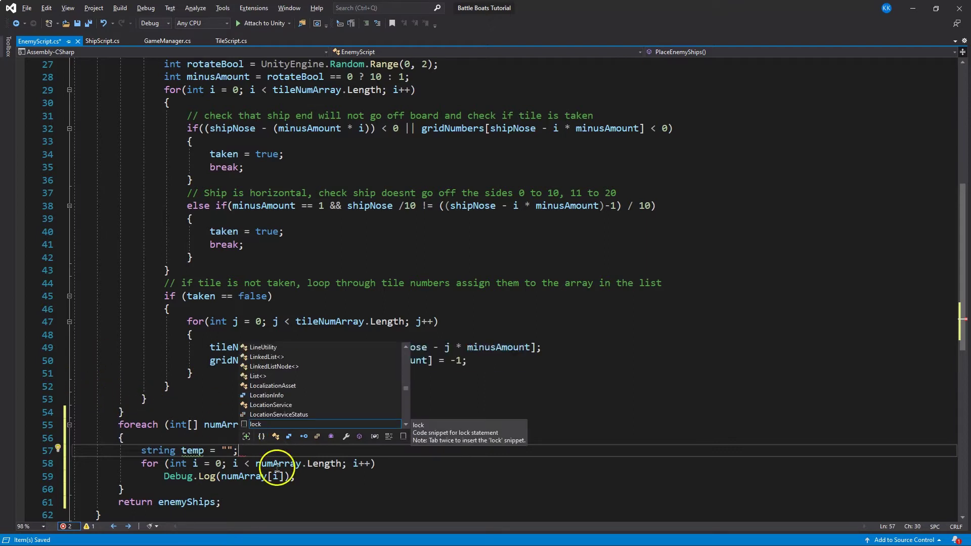
{"action": "key", "text": "Escape"}
{"action": "left_click", "coordinate": [159, 476]}
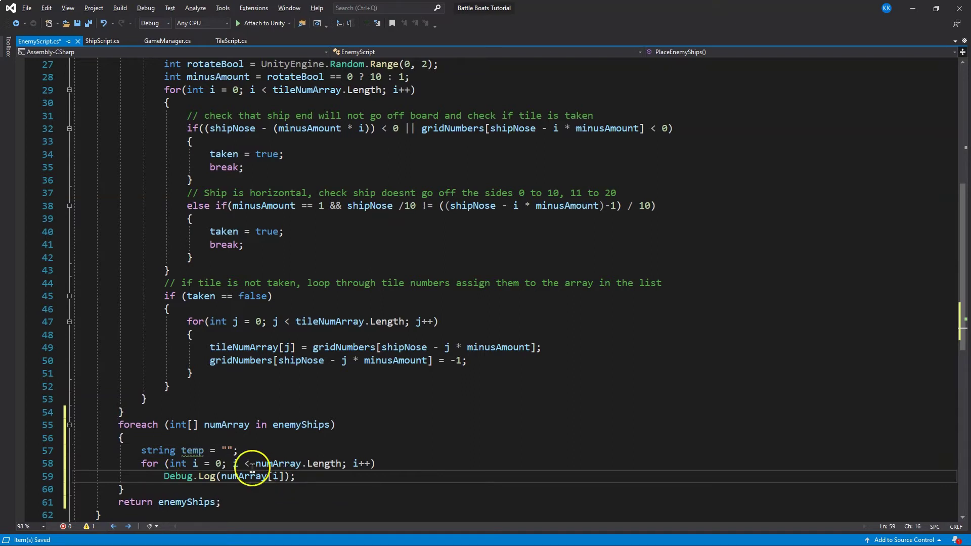
{"action": "left_click_drag", "start_coordinate": [220, 476], "coordinate": [175, 477]}
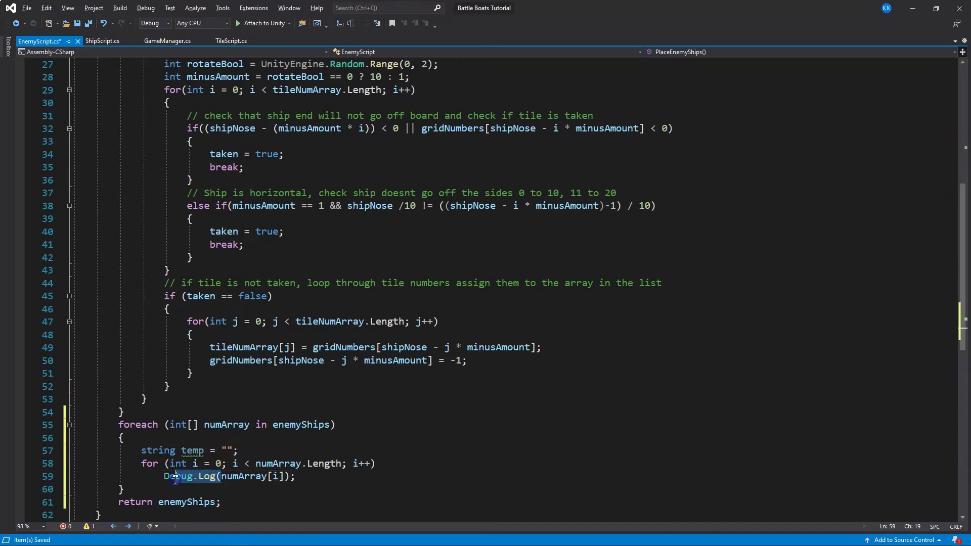
{"action": "type", "text": "temp += \", \" +"}
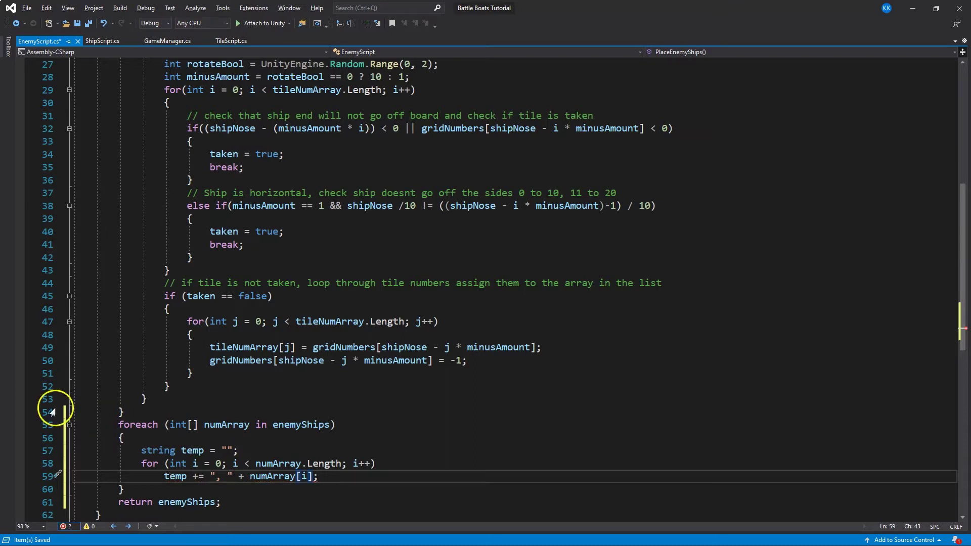
Add Debug.Log(temp); after the inner for loop and save EnemyScript.cs.
{"action": "left_click", "coordinate": [399, 460]}
{"action": "left_click", "coordinate": [354, 477]}
{"action": "key", "text": "Return"}
{"action": "type", "text": "Debug"}
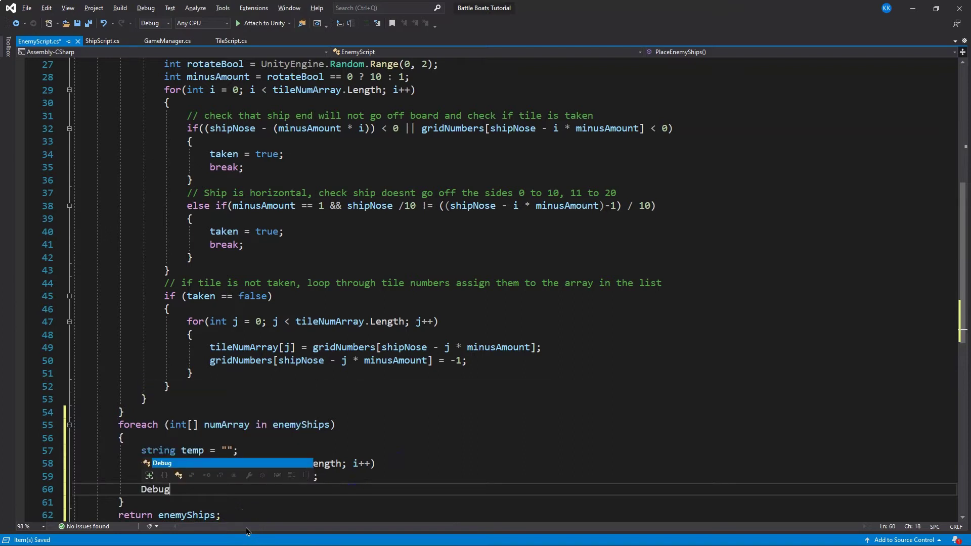
{"action": "type", "text": ".Log("}
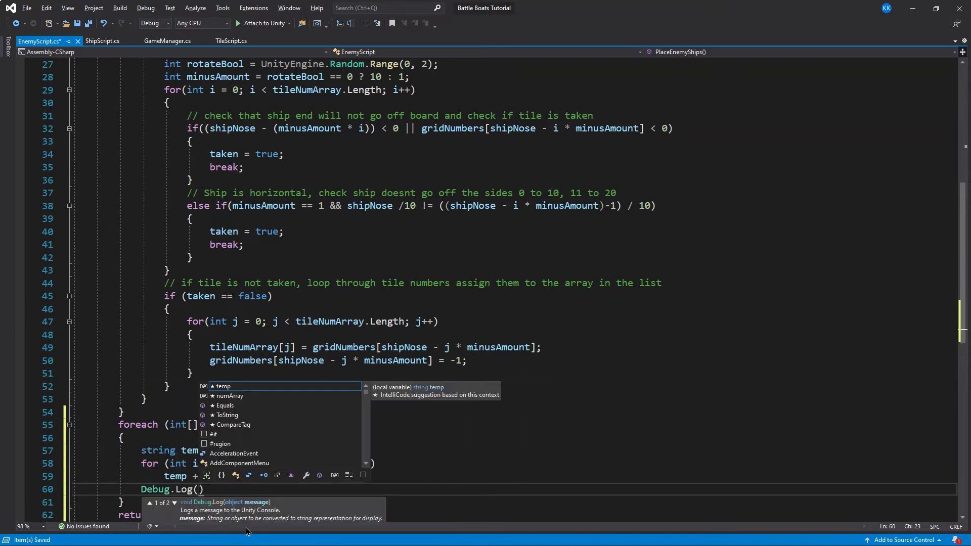
{"action": "type", "text": "temp);"}
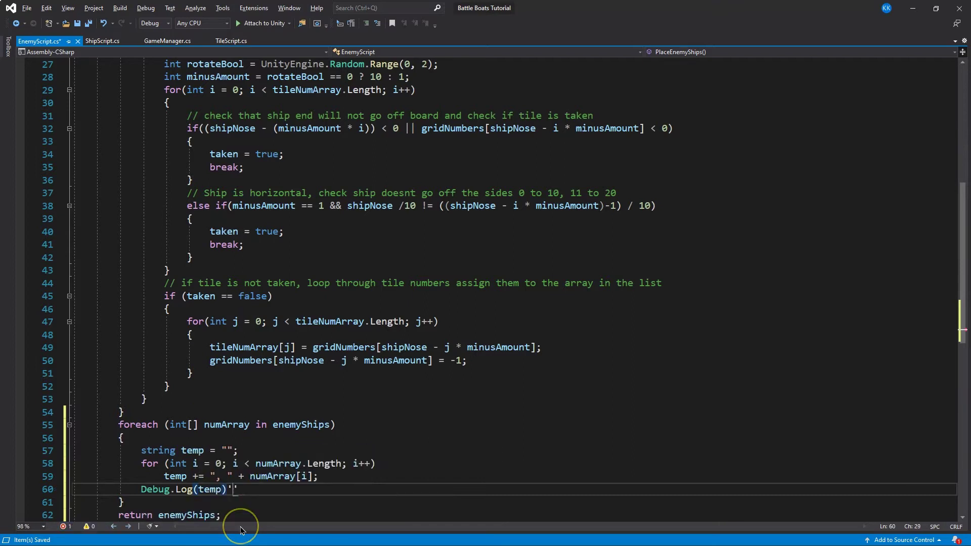
{"action": "left_click", "coordinate": [89, 23]}
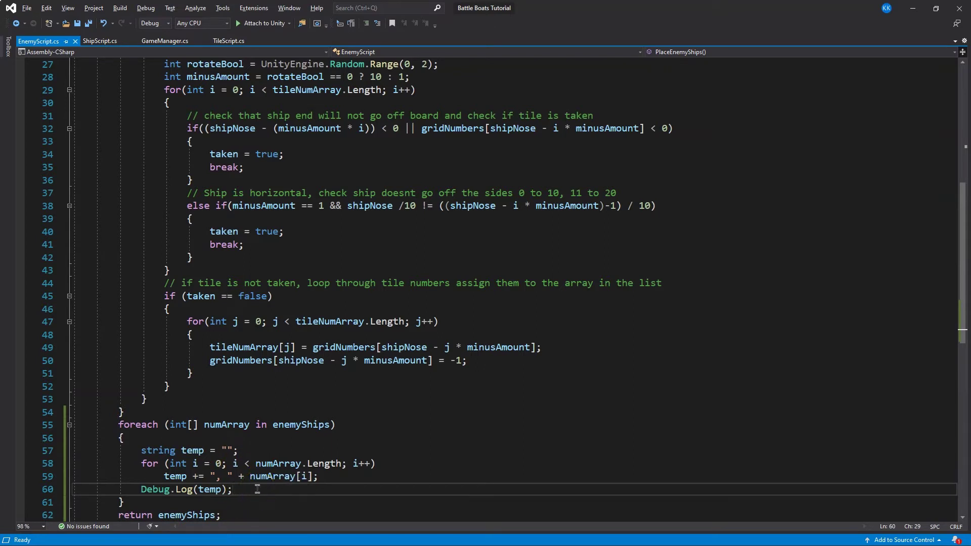
{"action": "scroll", "coordinate": [174, 154], "scroll_direction": "up", "scroll_amount": 9}
{"action": "key", "text": "ctrl+s"}
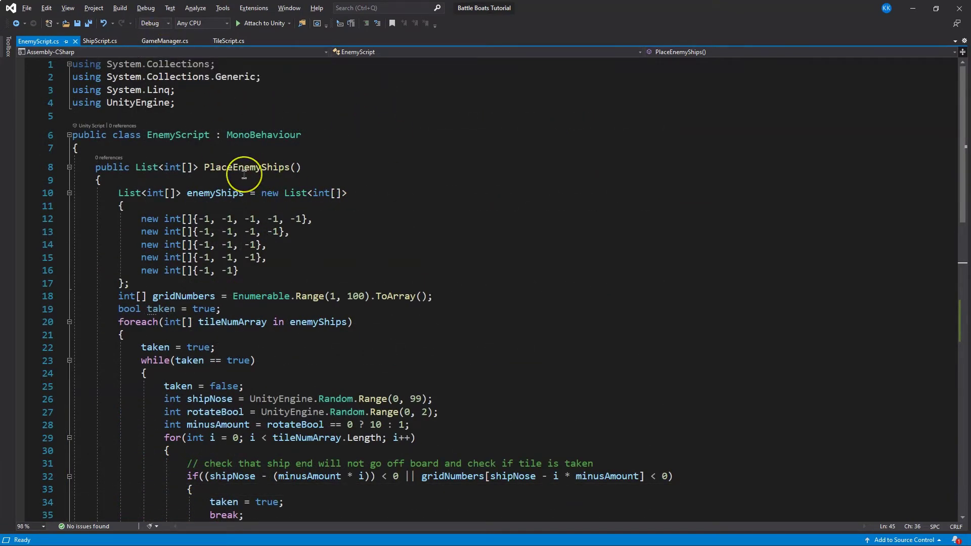
In GameManager.cs, add an else block after the if in NextShipClicked, then check the shipScript field.
{"action": "left_click", "coordinate": [169, 41]}
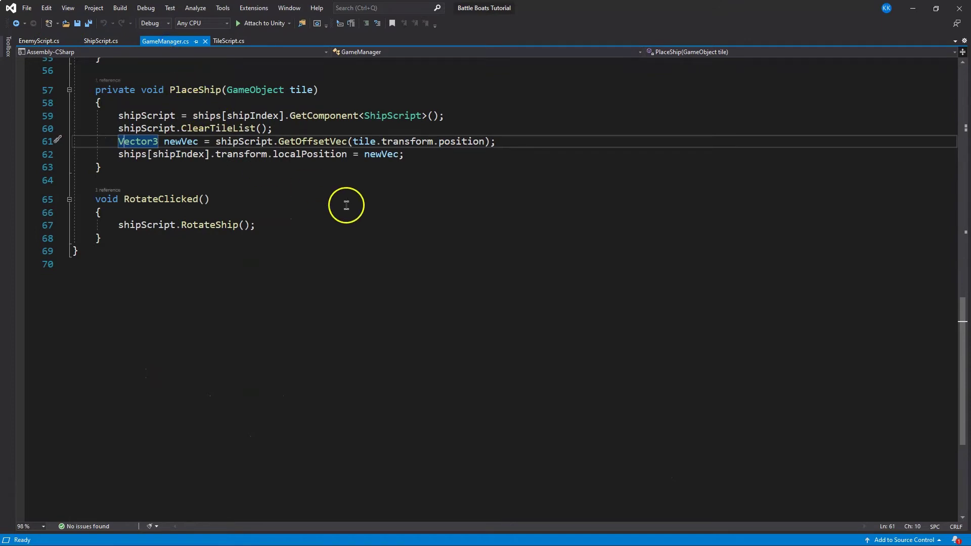
{"action": "scroll", "coordinate": [349, 205], "scroll_direction": "up", "scroll_amount": 3}
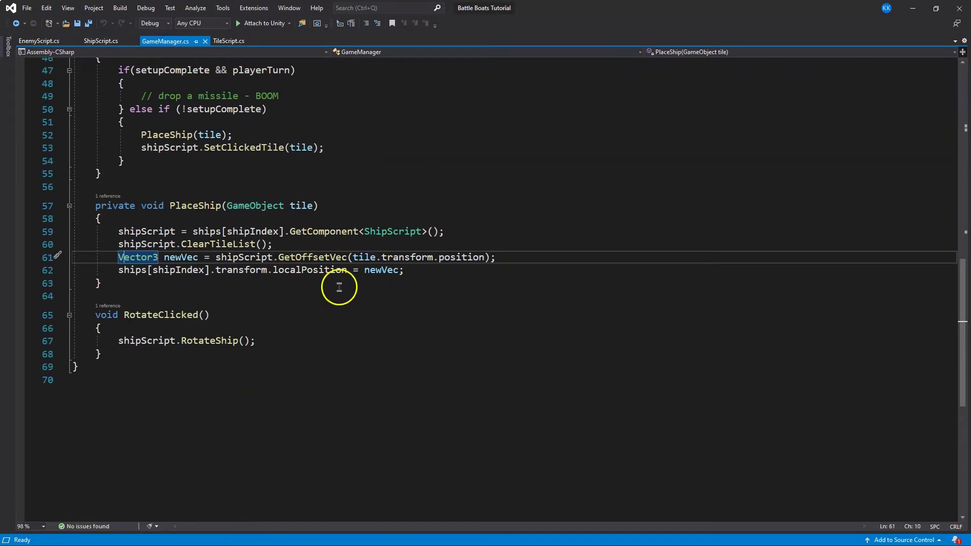
{"action": "scroll", "coordinate": [379, 288], "scroll_direction": "up", "scroll_amount": 5}
{"action": "scroll", "coordinate": [344, 415], "scroll_direction": "up", "scroll_amount": 1}
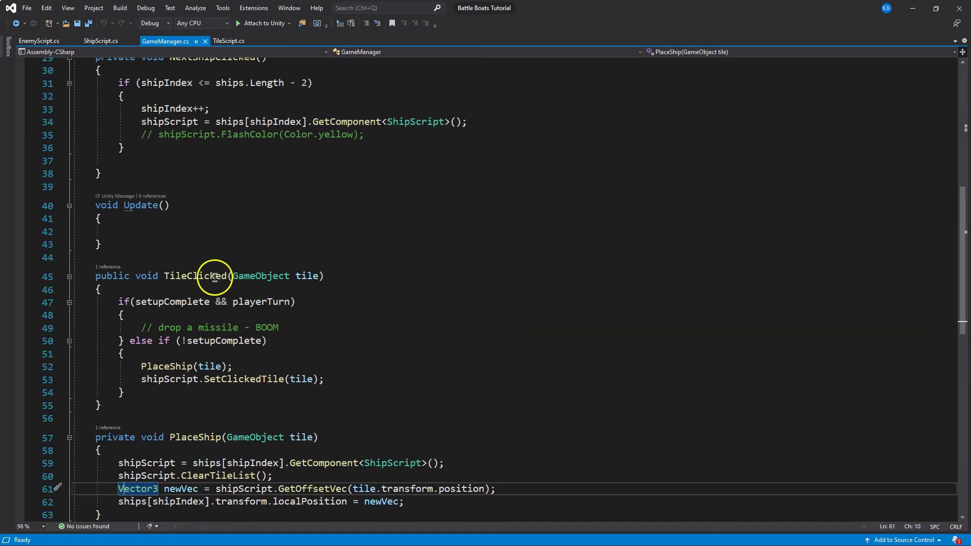
{"action": "scroll", "coordinate": [214, 278], "scroll_direction": "up", "scroll_amount": 1}
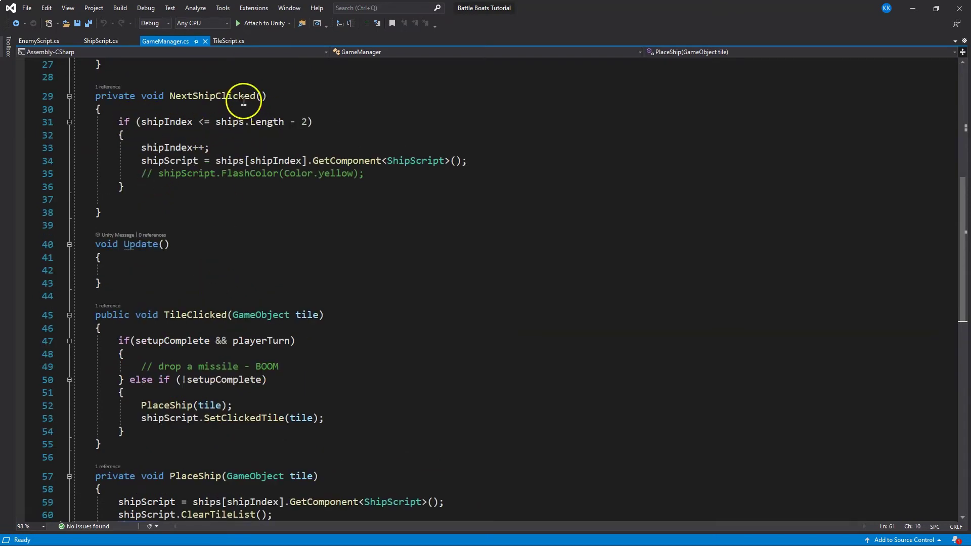
{"action": "left_click", "coordinate": [163, 183]}
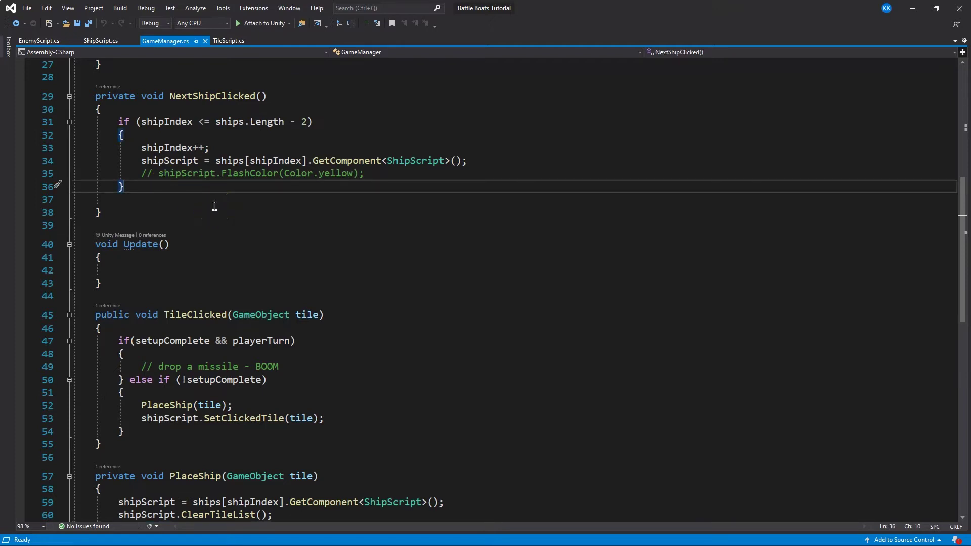
{"action": "type", "text": "else {"}
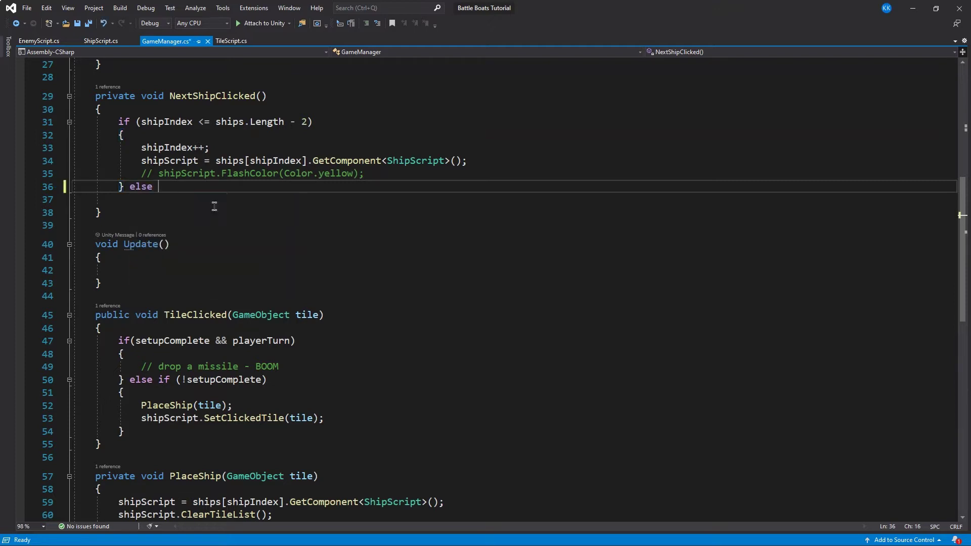
{"action": "key", "text": "Return"}
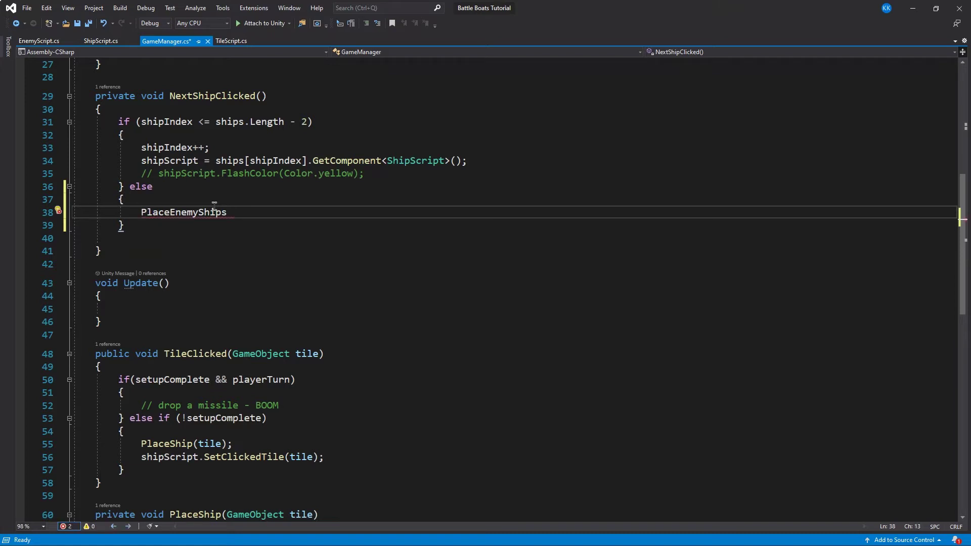
{"action": "scroll", "coordinate": [214, 204], "scroll_direction": "up", "scroll_amount": 6}
{"action": "left_click", "coordinate": [281, 173]}
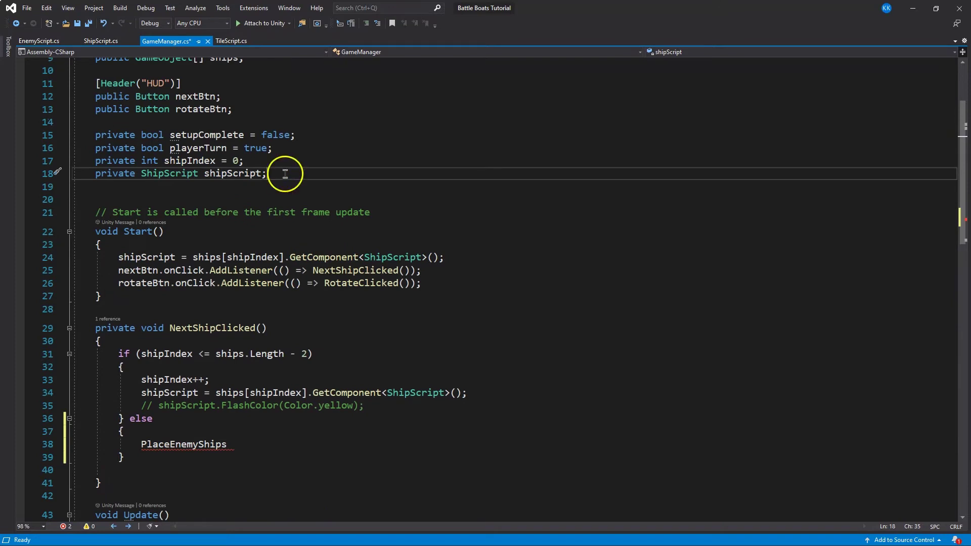
{"action": "left_click", "coordinate": [39, 40]}
Add 'public EnemyScript enemyScript;' below the shipScript field in GameManager.cs and save.
{"action": "left_click", "coordinate": [167, 40]}
{"action": "left_click_drag", "start_coordinate": [266, 173], "coordinate": [115, 172]}
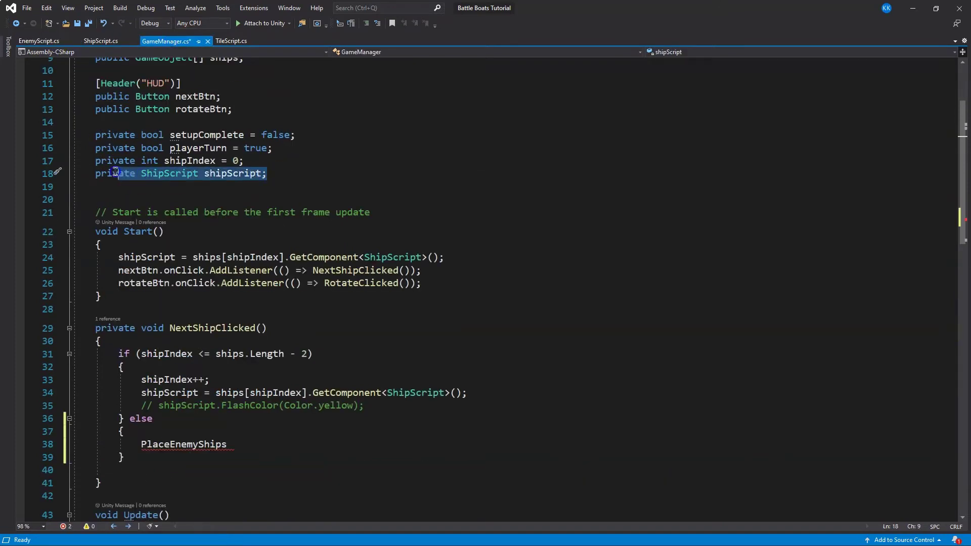
{"action": "left_click", "coordinate": [282, 174]}
{"action": "key", "text": "Return"}
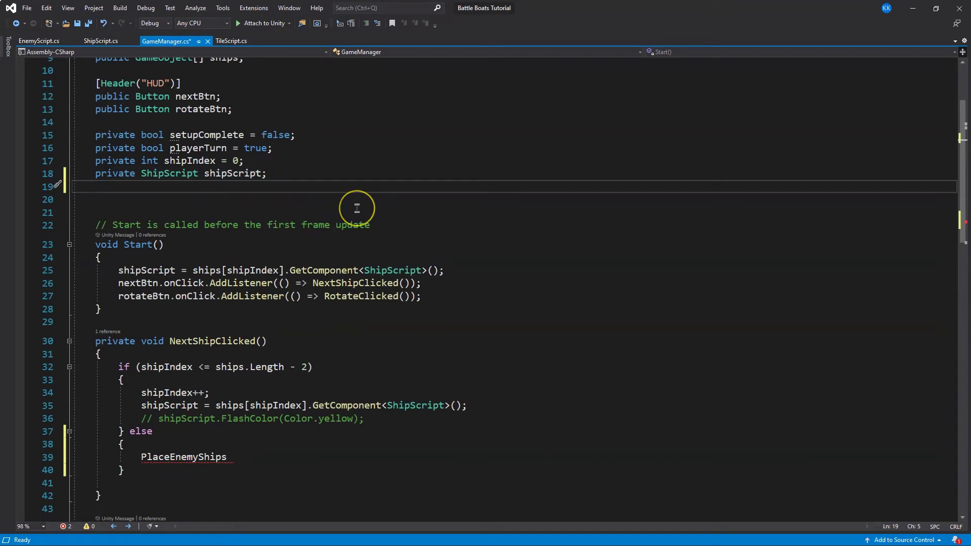
{"action": "type", "text": "public en"}
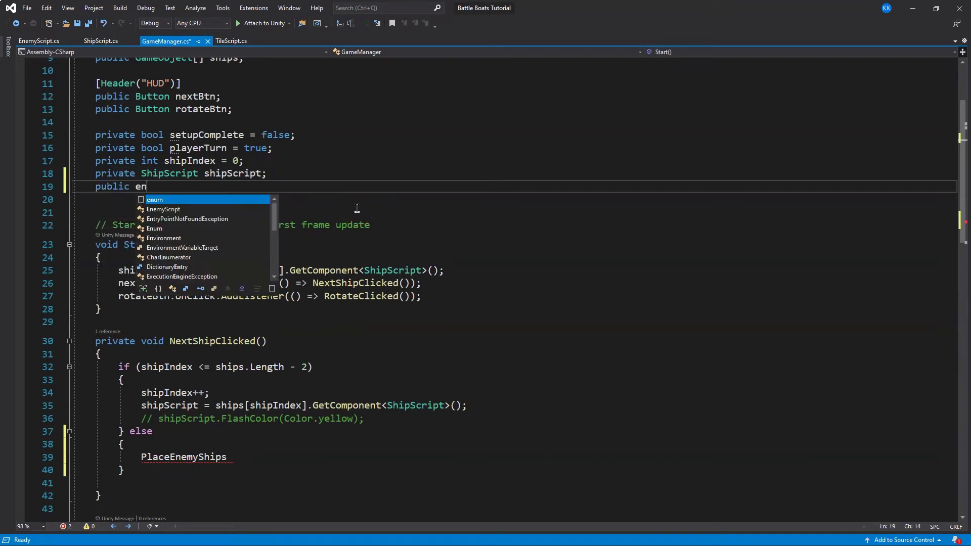
{"action": "type", "text": "emyScript"}
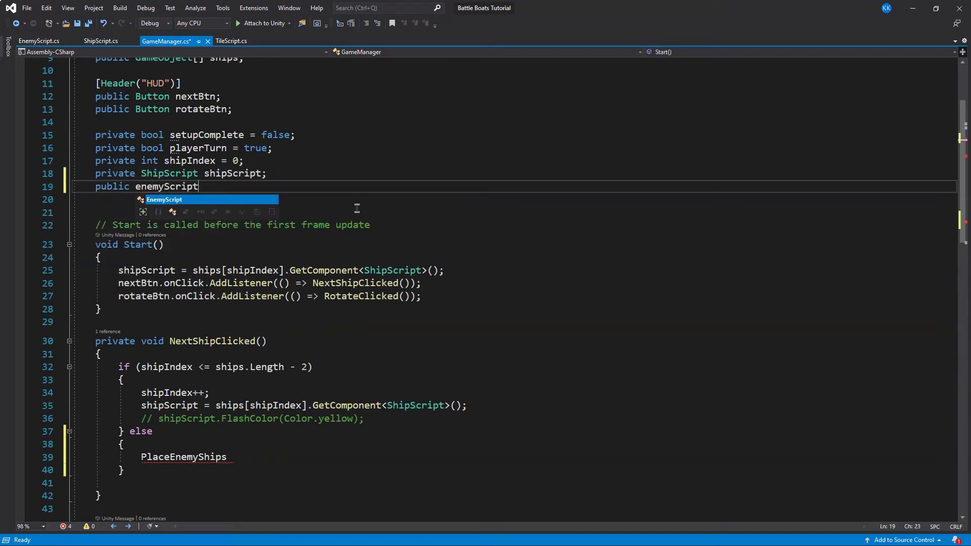
{"action": "type", "text": ";"}
{"action": "key", "text": "ctrl+Right"}
{"action": "key", "text": "Right"}
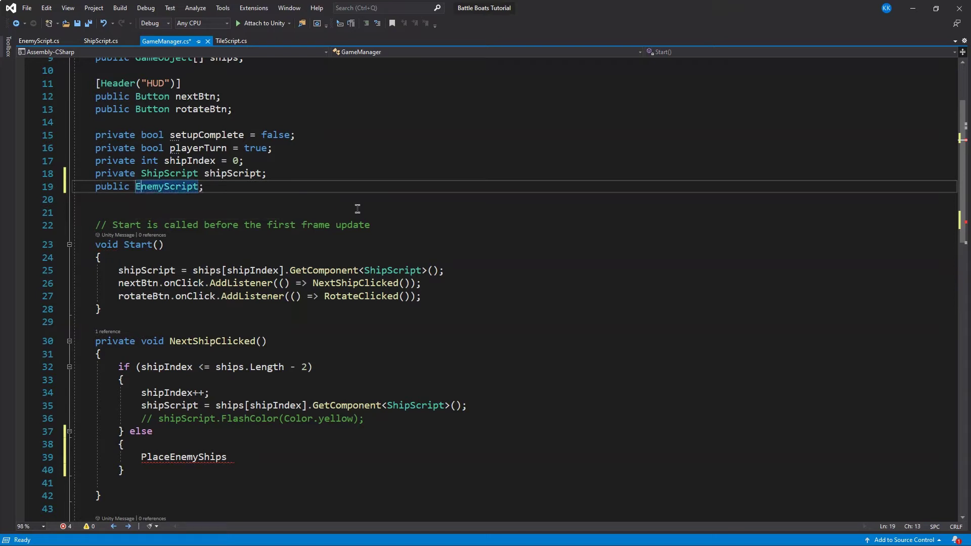
{"action": "type", "text": "enemyS"}
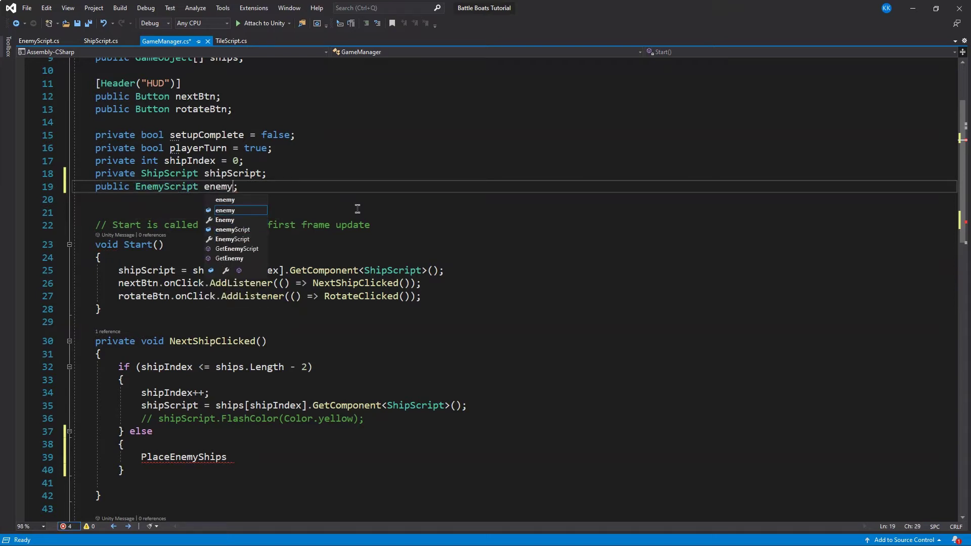
{"action": "type", "text": "cript"}
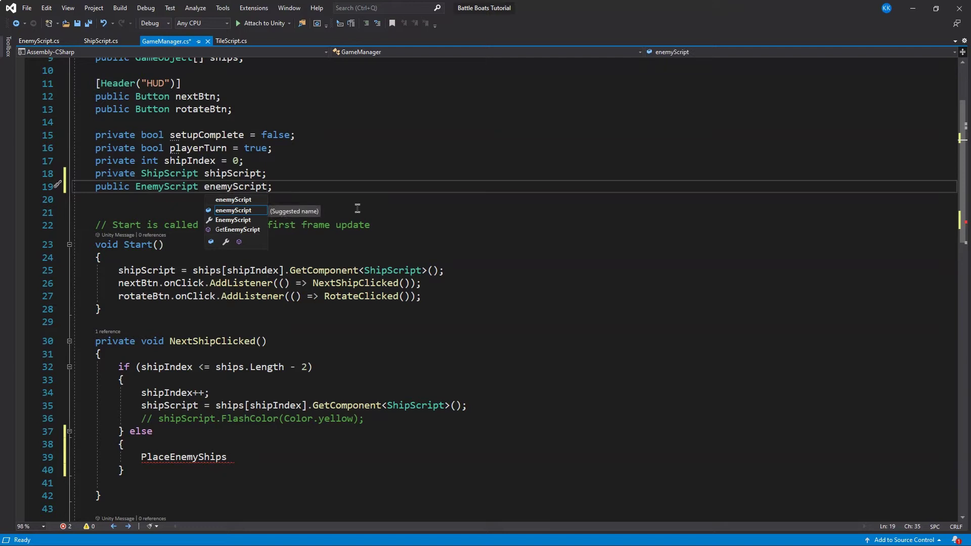
{"action": "left_click", "coordinate": [90, 24]}
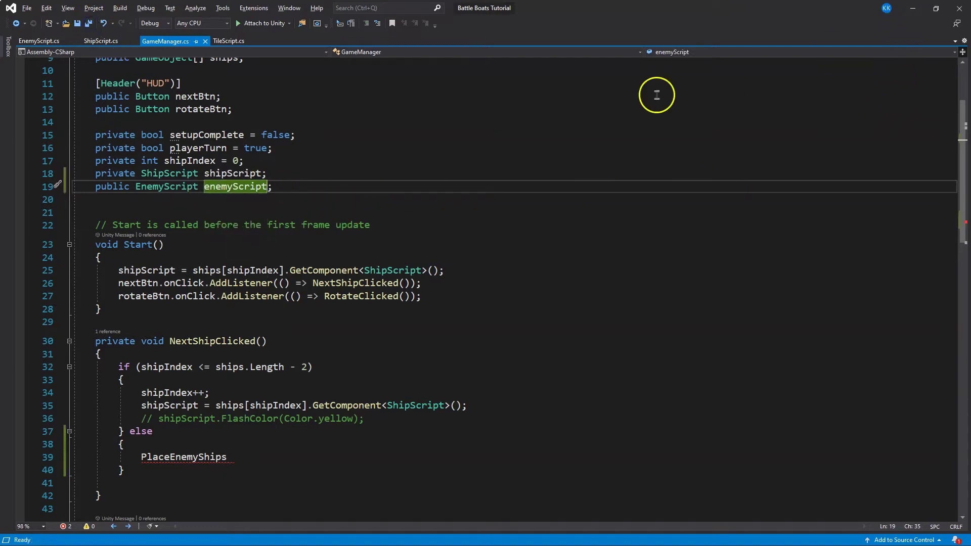
{"action": "scroll", "coordinate": [285, 155], "scroll_direction": "up", "scroll_amount": 3}
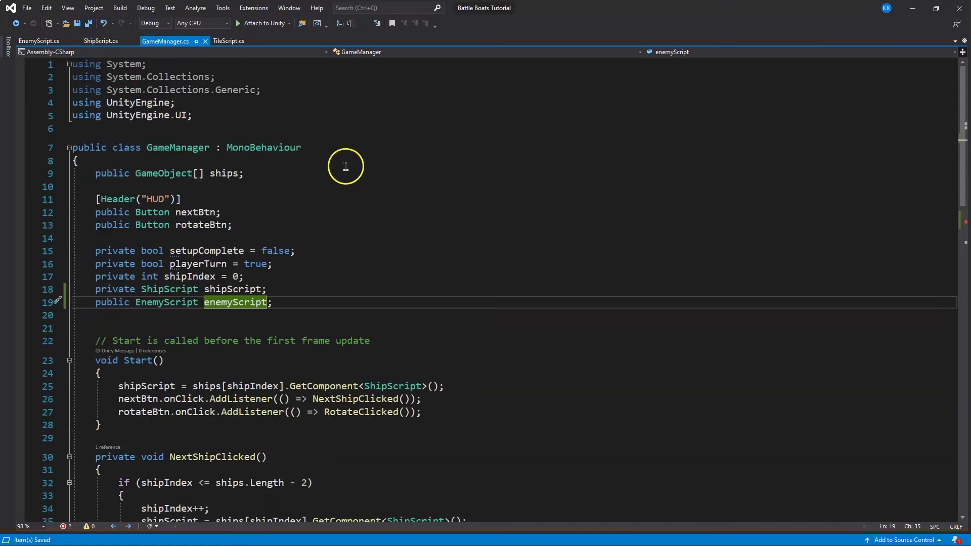
{"action": "left_click", "coordinate": [936, 8]}
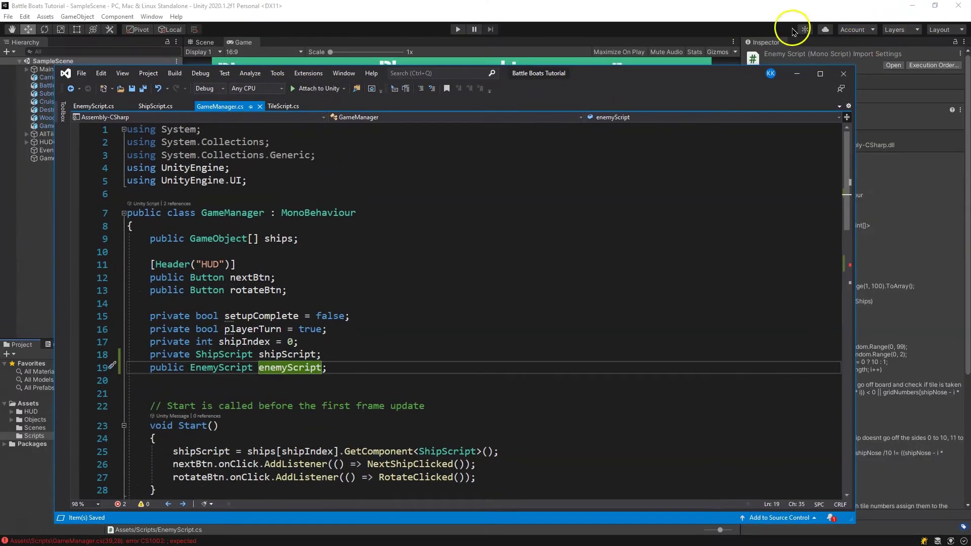
Create an empty GameObject in the Unity Hierarchy and name it Enemy.
{"action": "left_click", "coordinate": [776, 19]}
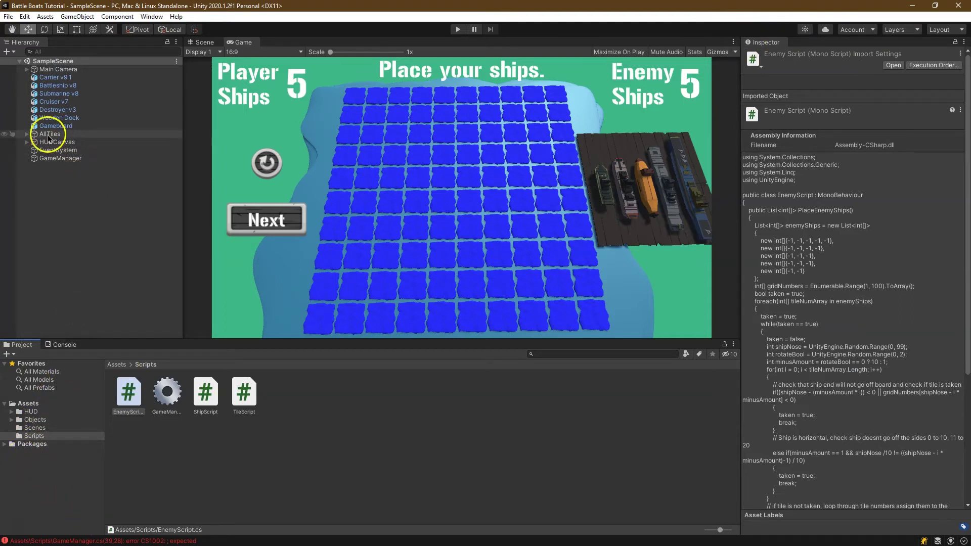
{"action": "right_click", "coordinate": [82, 191]}
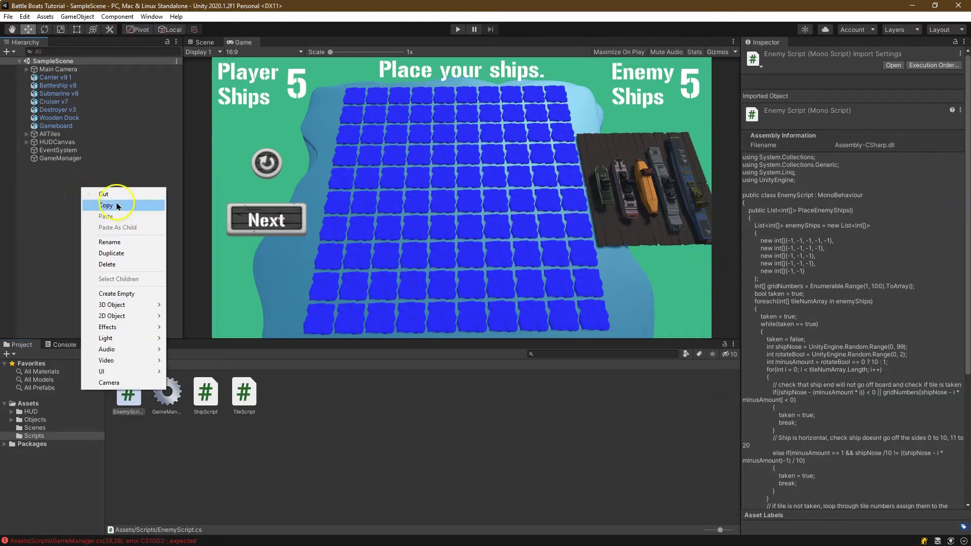
{"action": "left_click", "coordinate": [146, 294]}
{"action": "left_click", "coordinate": [823, 56]}
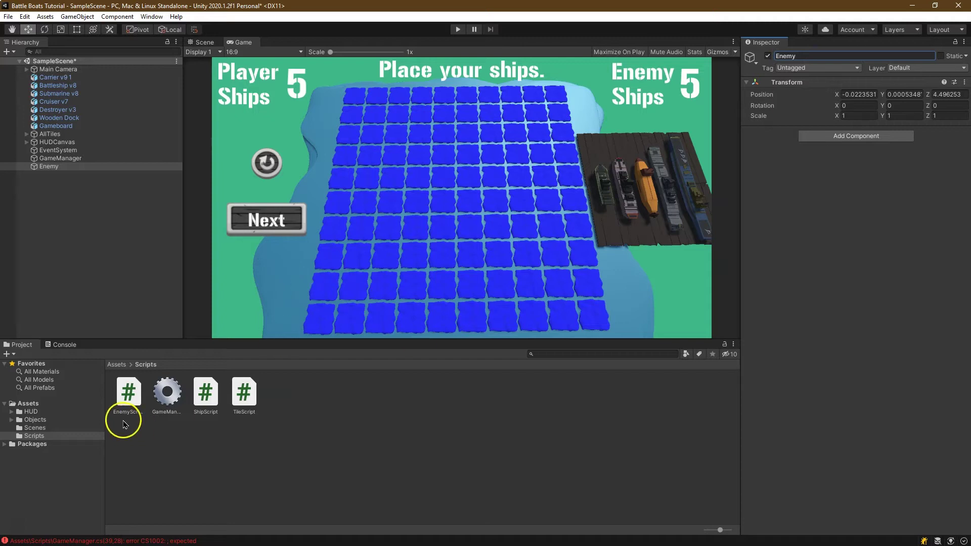
Attach EnemyScript to the Enemy object and view the board in the Scene view.
{"action": "left_click_drag", "start_coordinate": [135, 398], "coordinate": [789, 271]}
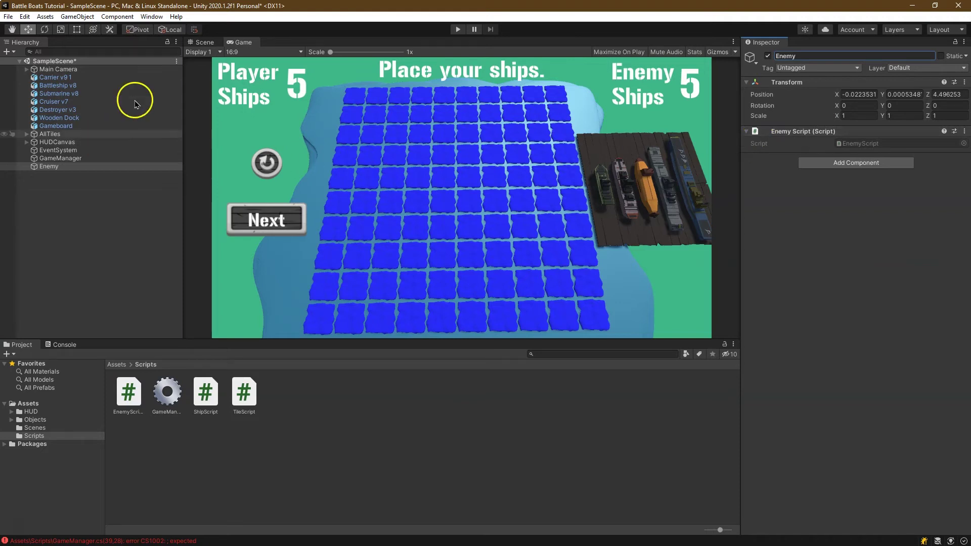
{"action": "left_click", "coordinate": [203, 43]}
{"action": "left_click_drag", "start_coordinate": [473, 163], "coordinate": [521, 152], "text": "alt"}
{"action": "scroll", "coordinate": [40, 136], "scroll_direction": "up", "scroll_amount": 7}
{"action": "left_click", "coordinate": [27, 134]}
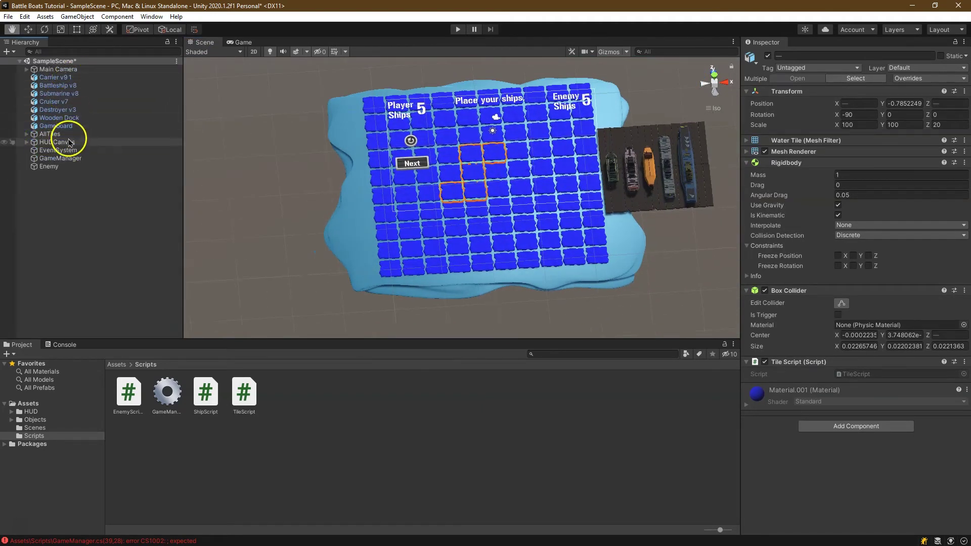
Inspect the GameManager and Enemy objects, then move Unity aside to return to Visual Studio.
{"action": "left_click", "coordinate": [73, 158]}
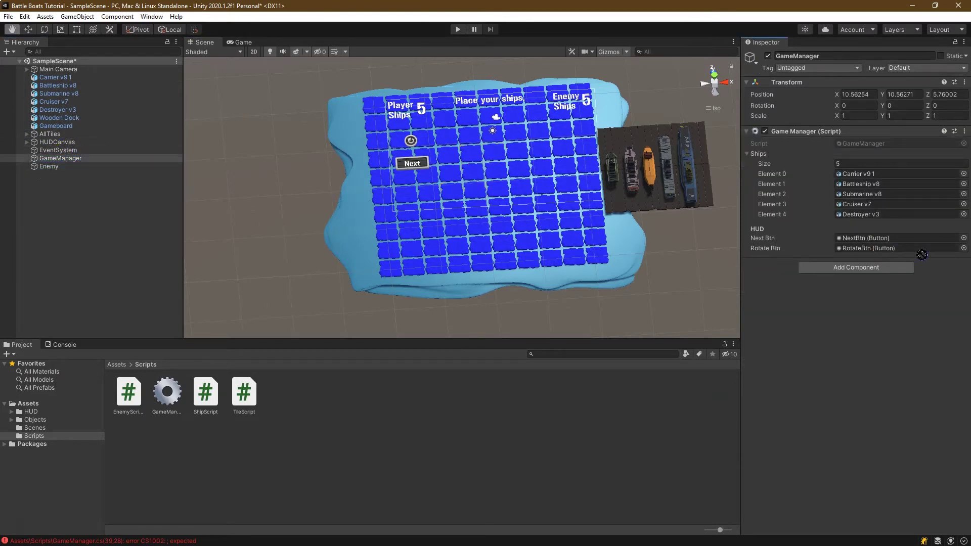
{"action": "left_click_drag", "start_coordinate": [894, 212], "coordinate": [894, 213]}
{"action": "left_click", "coordinate": [94, 167]}
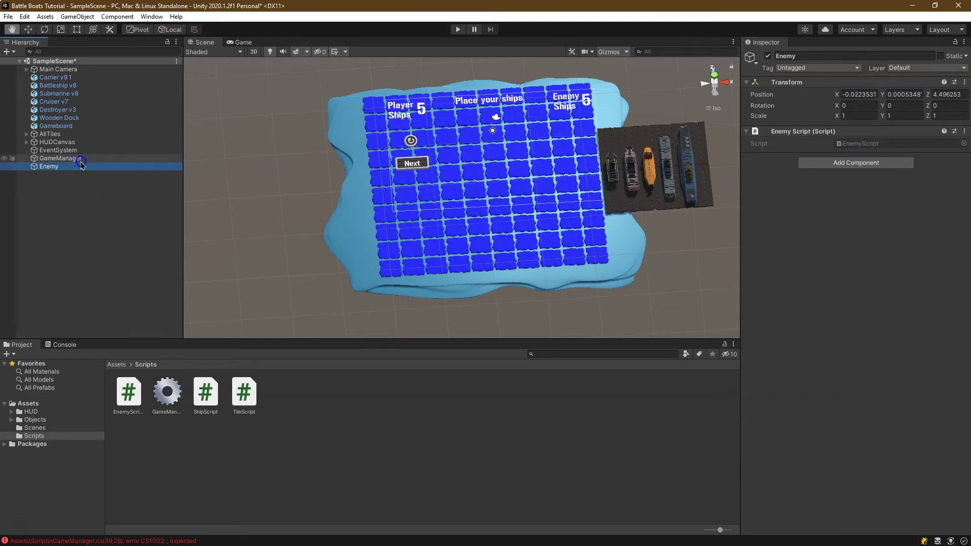
{"action": "key", "text": "Up"}
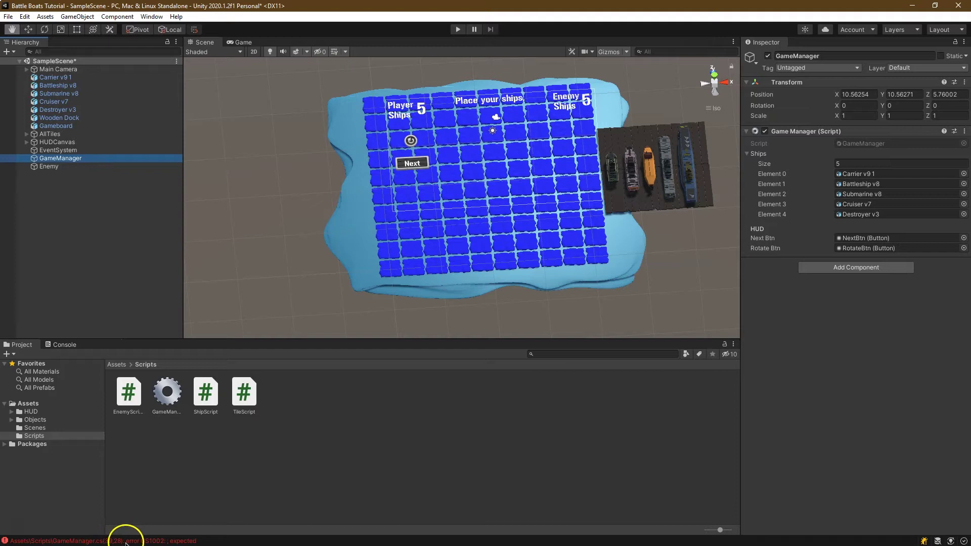
{"action": "left_click", "coordinate": [936, 6]}
{"action": "left_click_drag", "start_coordinate": [405, 17], "coordinate": [422, 98]}
{"action": "key", "text": "alt+Tab"}
{"action": "key", "text": "alt+Tab"}
Go to the compile error and change line 39 to enemyScript.PlaceEnemyShips().
{"action": "left_click", "coordinate": [92, 426]}
{"action": "double_click", "coordinate": [152, 446]}
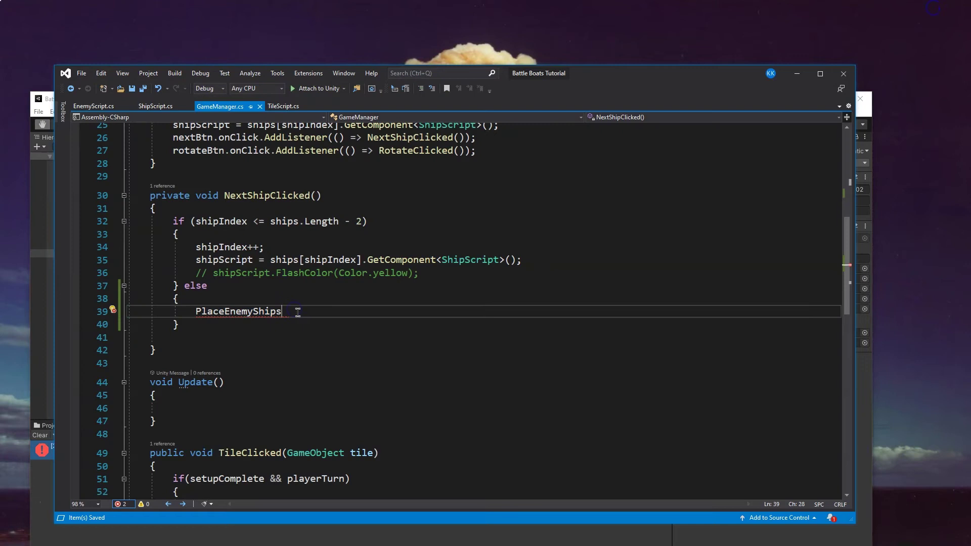
{"action": "scroll", "coordinate": [308, 323], "scroll_direction": "up", "scroll_amount": 1}
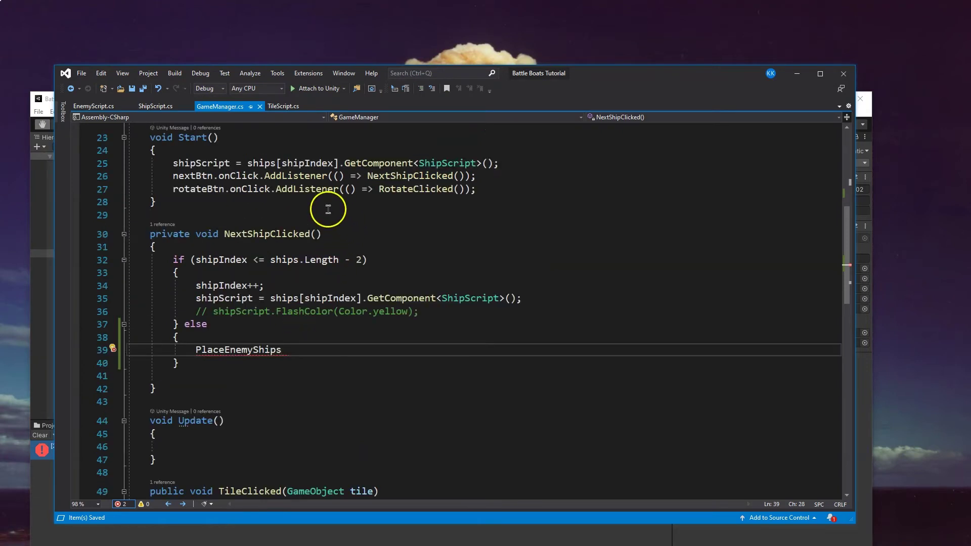
{"action": "scroll", "coordinate": [326, 212], "scroll_direction": "up", "scroll_amount": 4}
{"action": "double_click", "coordinate": [282, 232]}
{"action": "key", "text": "ctrl+c"}
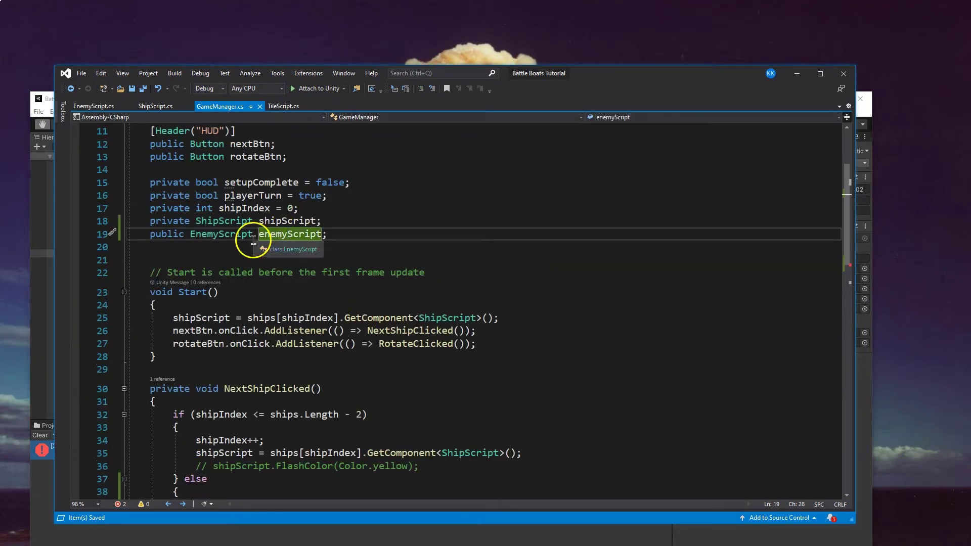
{"action": "scroll", "coordinate": [313, 292], "scroll_direction": "down", "scroll_amount": 5}
{"action": "left_click", "coordinate": [196, 311]}
{"action": "key", "text": "ctrl+v"}
{"action": "type", "text": "."}
{"action": "key", "text": "End"}
{"action": "type", "text": "()"}
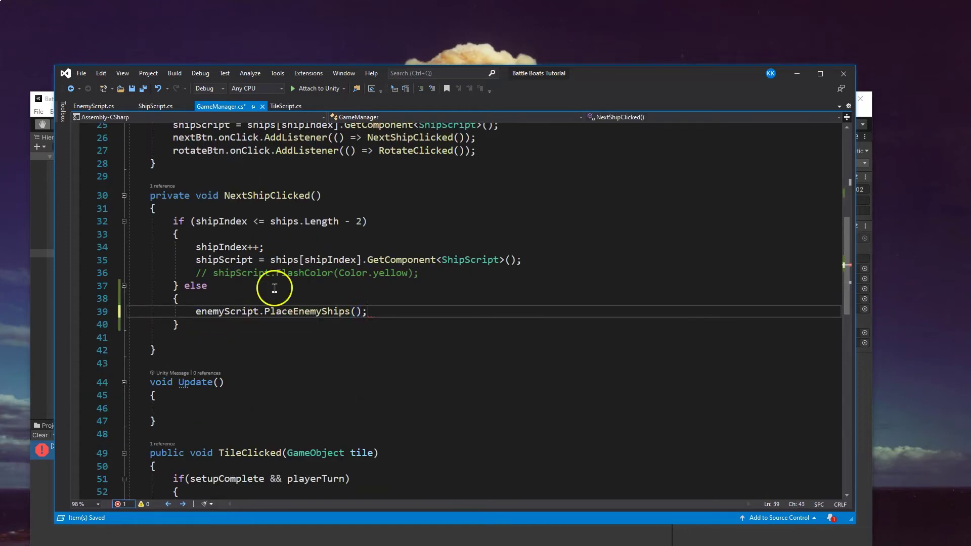
Save GameManager.cs and bring the Unity editor back to the front.
{"action": "left_click_drag", "start_coordinate": [593, 73], "coordinate": [672, 37]}
{"action": "left_click", "coordinate": [225, 54]}
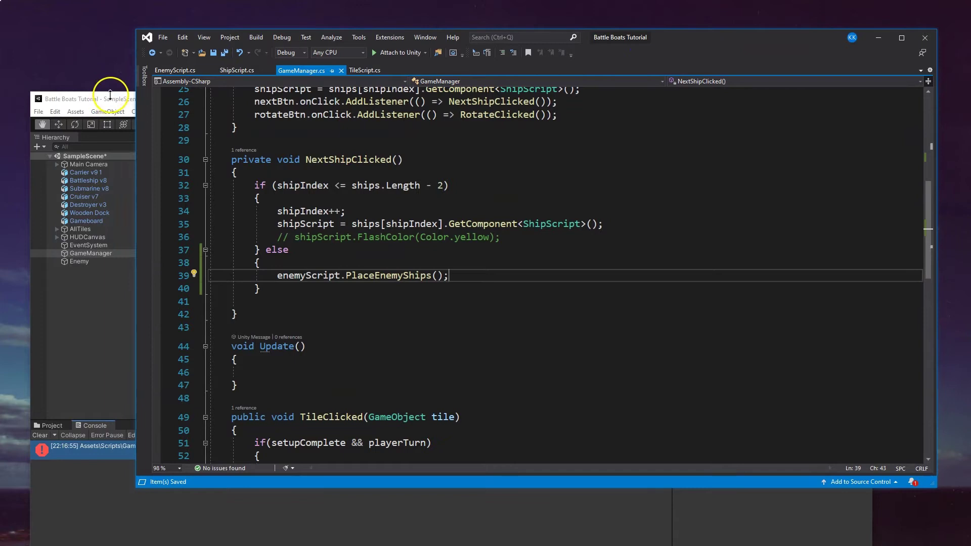
{"action": "left_click", "coordinate": [110, 94]}
Assign the Enemy object as GameManager's Enemy Script in the Inspector.
{"action": "left_click_drag", "start_coordinate": [707, 108], "coordinate": [698, 22]}
{"action": "left_click", "coordinate": [53, 173]}
{"action": "right_click", "coordinate": [418, 184]}
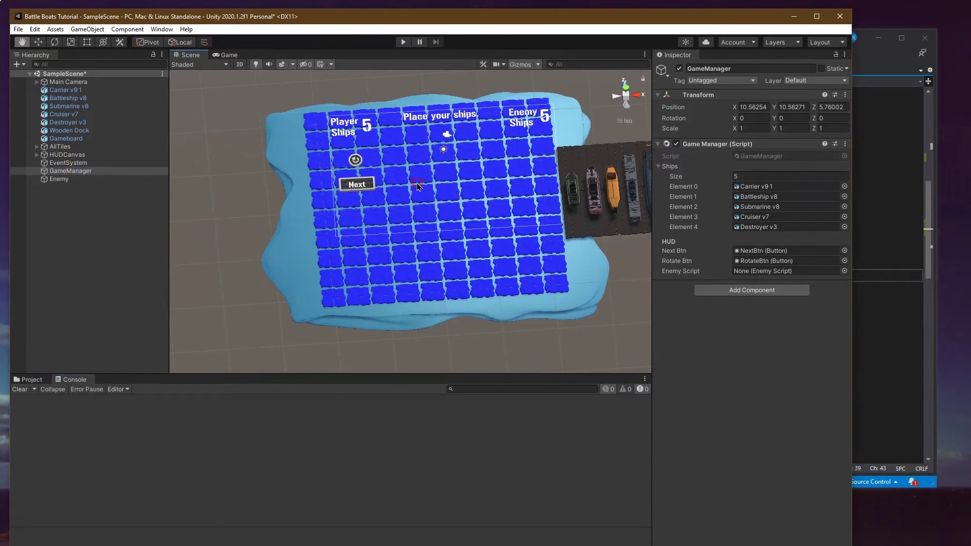
{"action": "left_click", "coordinate": [446, 152]}
{"action": "right_click_drag", "start_coordinate": [283, 167], "coordinate": [329, 110]}
{"action": "left_click", "coordinate": [226, 55]}
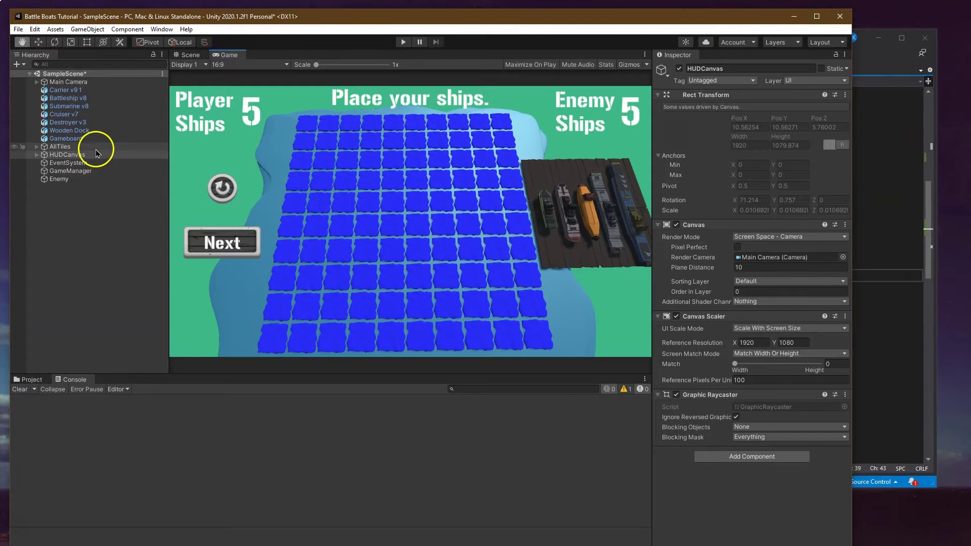
{"action": "left_click", "coordinate": [96, 148]}
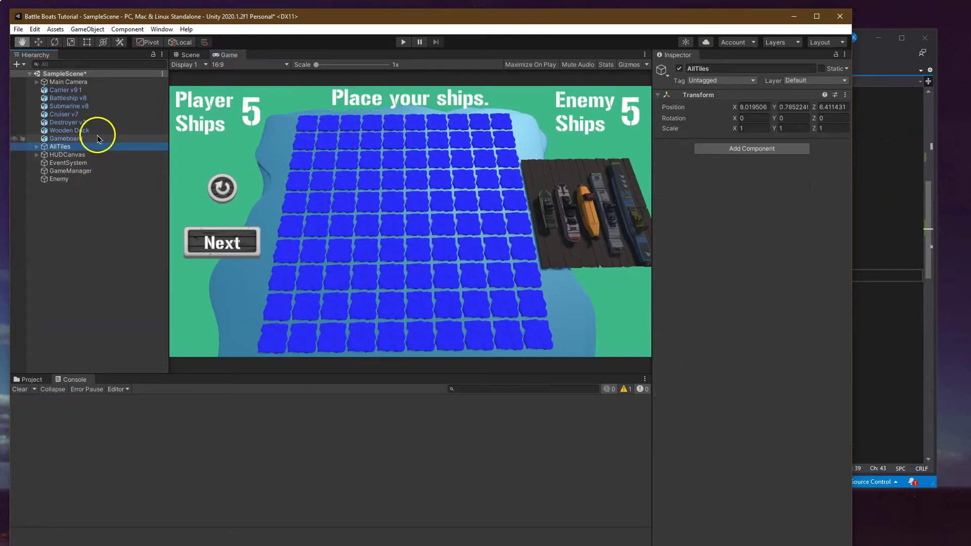
{"action": "left_click", "coordinate": [94, 172]}
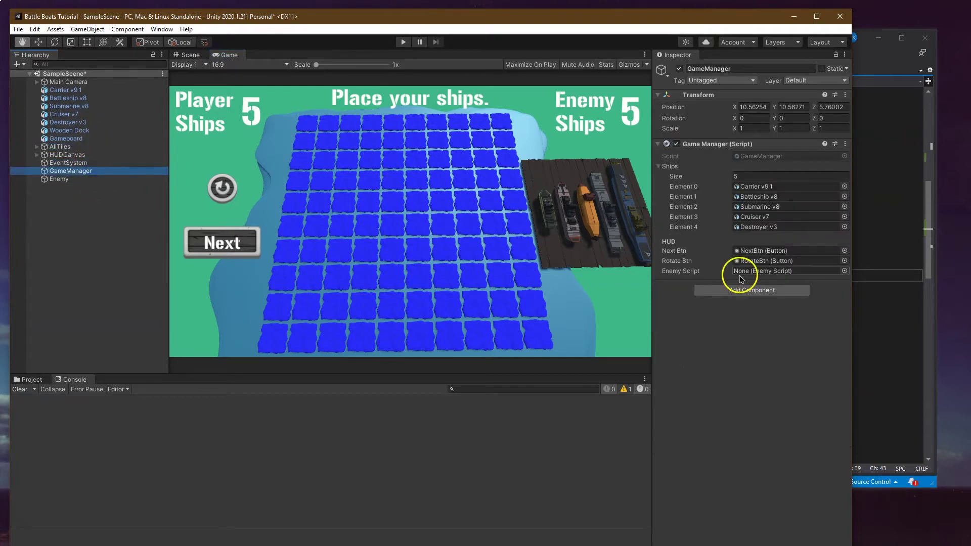
{"action": "left_click_drag", "start_coordinate": [53, 179], "coordinate": [774, 273]}
Play the game and place all five ships, rotating some horizontal, so enemy ships generate.
{"action": "left_click", "coordinate": [403, 42]}
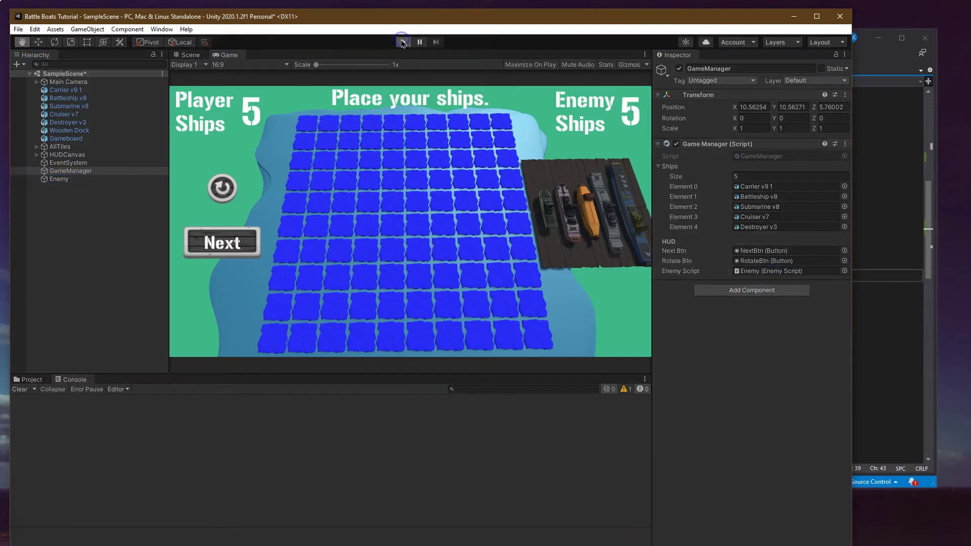
{"action": "left_click", "coordinate": [505, 238]}
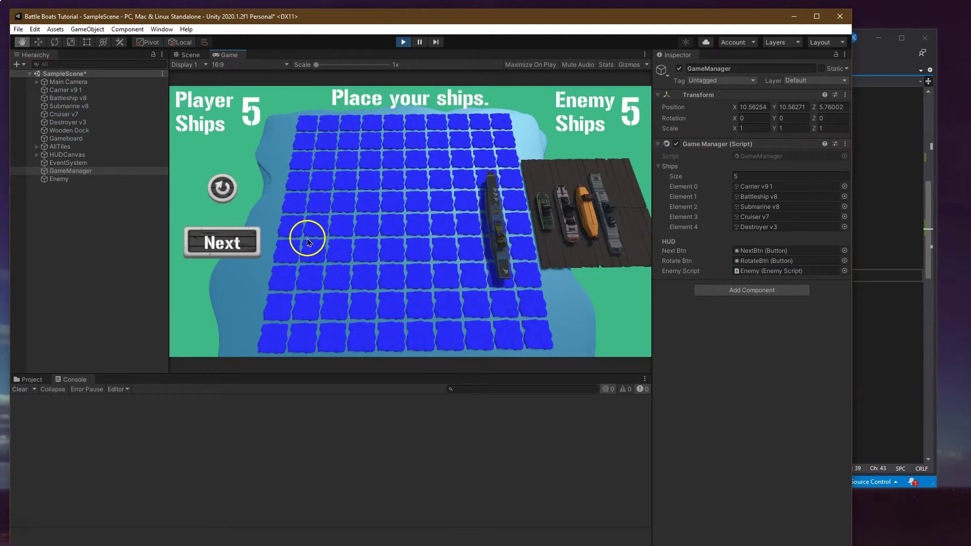
{"action": "left_click", "coordinate": [221, 186]}
{"action": "left_click", "coordinate": [208, 237]}
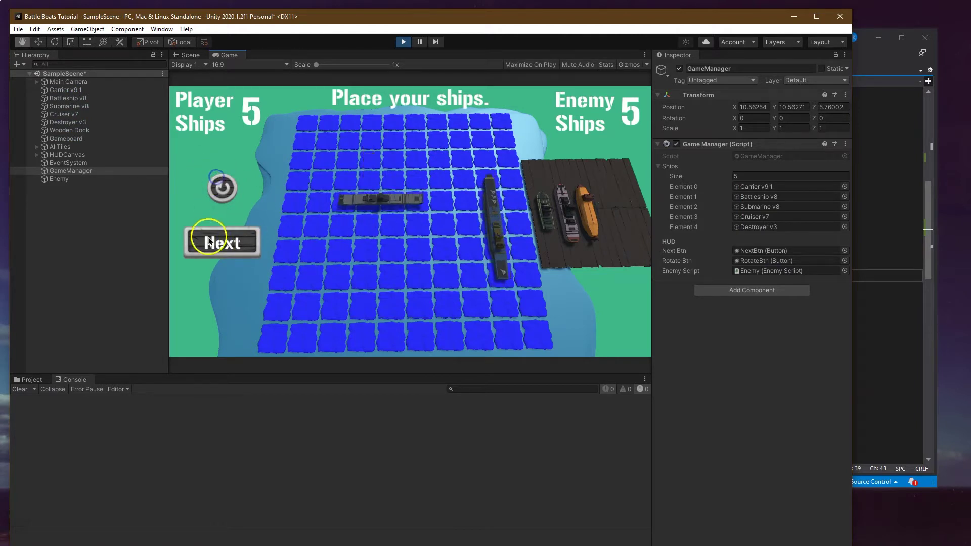
{"action": "left_click", "coordinate": [349, 162]}
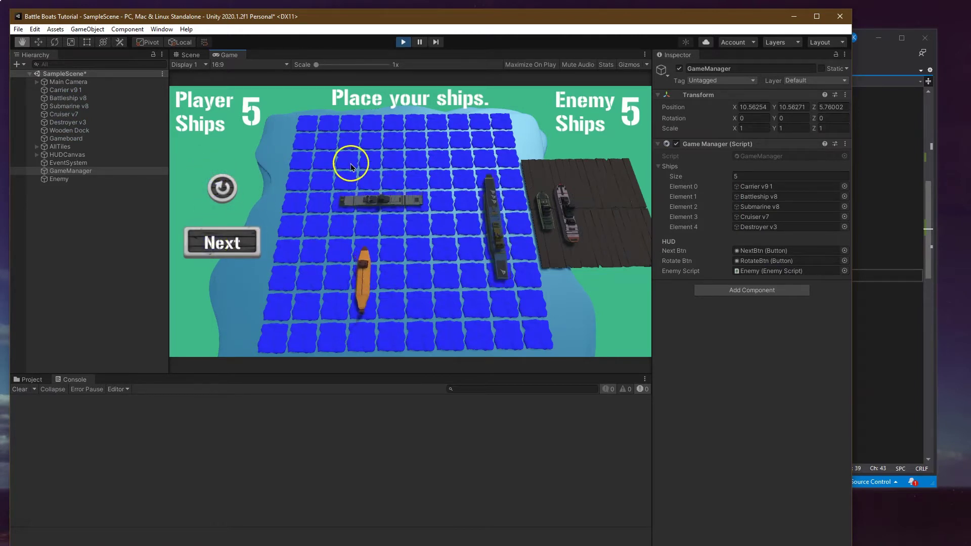
{"action": "left_click", "coordinate": [284, 179]}
{"action": "left_click", "coordinate": [221, 187]}
{"action": "left_click", "coordinate": [216, 242]}
{"action": "left_click", "coordinate": [294, 250]}
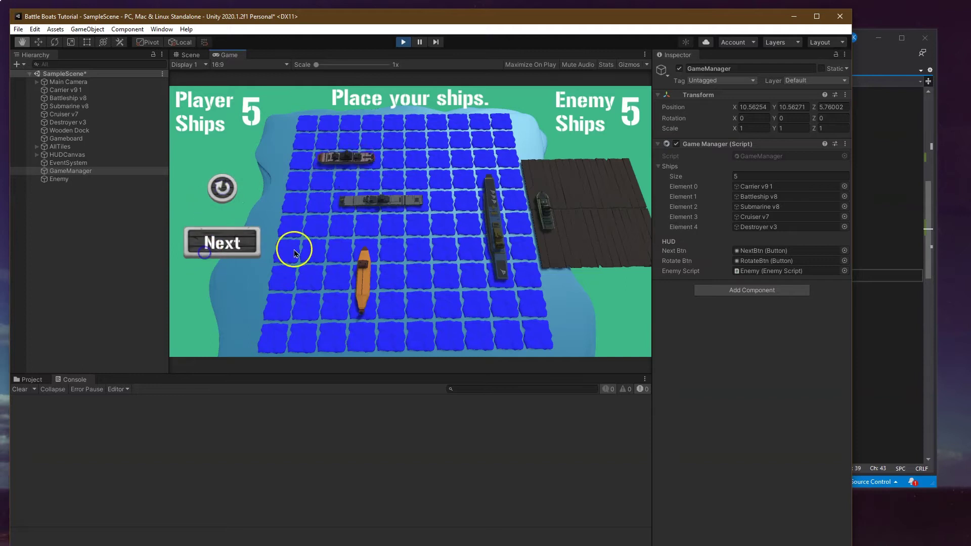
{"action": "left_click", "coordinate": [248, 247]}
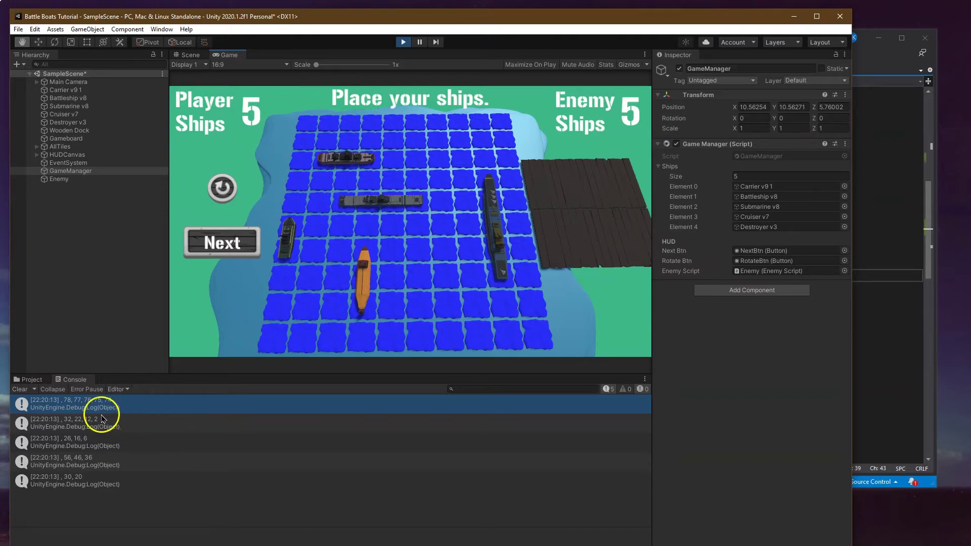
Stop play mode and return to a maximized Visual Studio window.
{"action": "left_click", "coordinate": [404, 44]}
{"action": "left_click", "coordinate": [910, 206]}
{"action": "left_click", "coordinate": [902, 37]}
Delete the foreach Debug.Log loop and its blank line from PlaceEnemyShips in EnemyScript.cs.
{"action": "scroll", "coordinate": [463, 234], "scroll_direction": "down", "scroll_amount": 10}
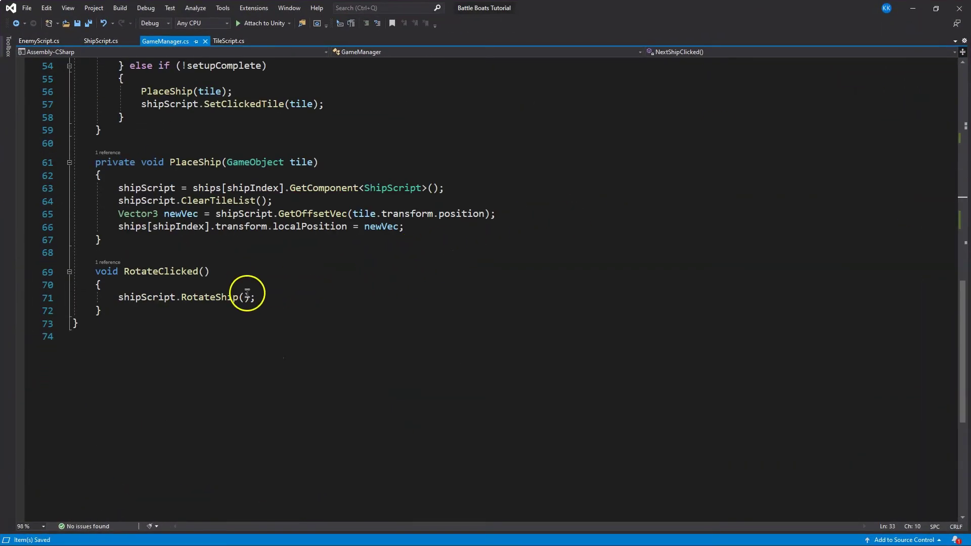
{"action": "left_click", "coordinate": [46, 41]}
{"action": "scroll", "coordinate": [129, 287], "scroll_direction": "down", "scroll_amount": 11}
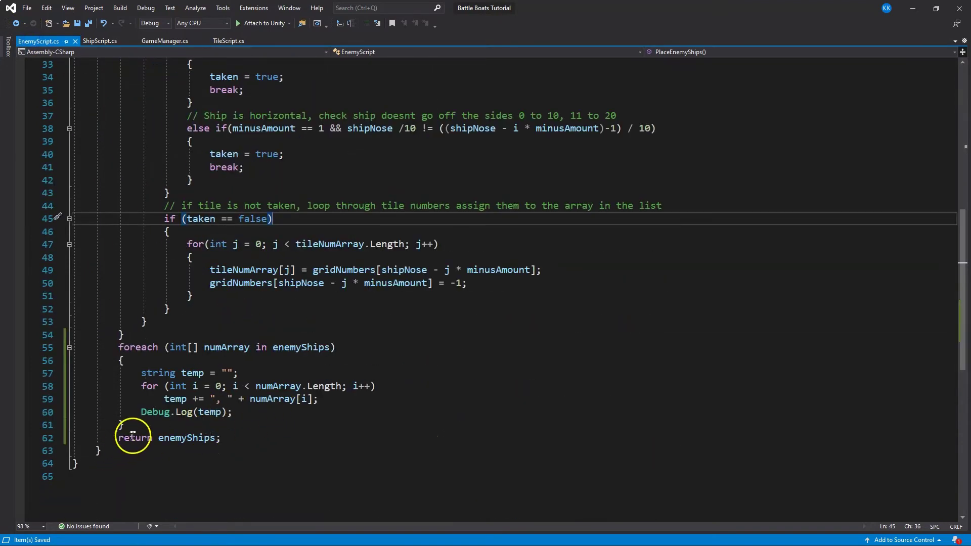
{"action": "left_click_drag", "start_coordinate": [142, 424], "coordinate": [16, 353]}
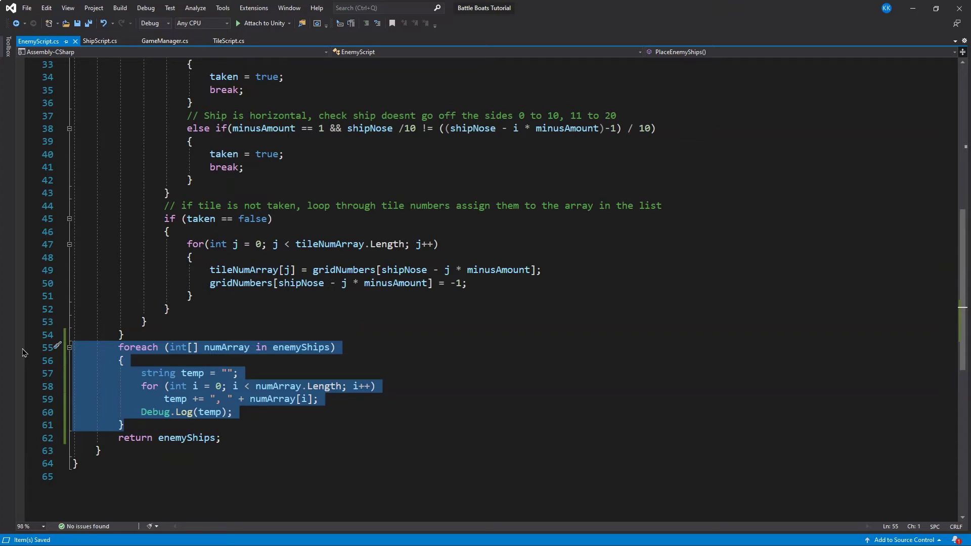
{"action": "key", "text": "Delete"}
{"action": "key", "text": "BackSpace"}
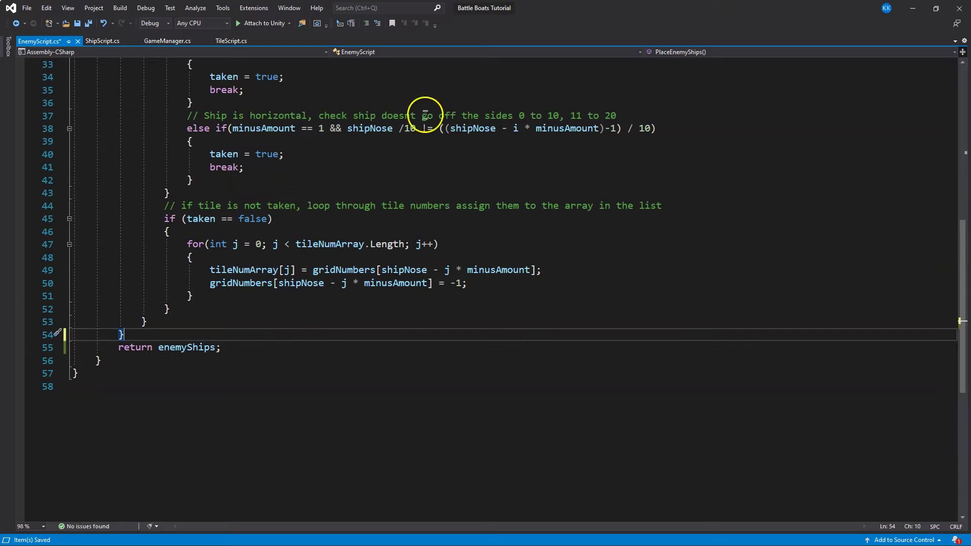
Save EnemyScript.cs and restore the Visual Studio window to reveal Unity.
{"action": "left_click", "coordinate": [77, 22]}
{"action": "scroll", "coordinate": [231, 218], "scroll_direction": "up", "scroll_amount": 7}
{"action": "scroll", "coordinate": [231, 219], "scroll_direction": "up", "scroll_amount": 4}
{"action": "key", "text": "ctrl+z"}
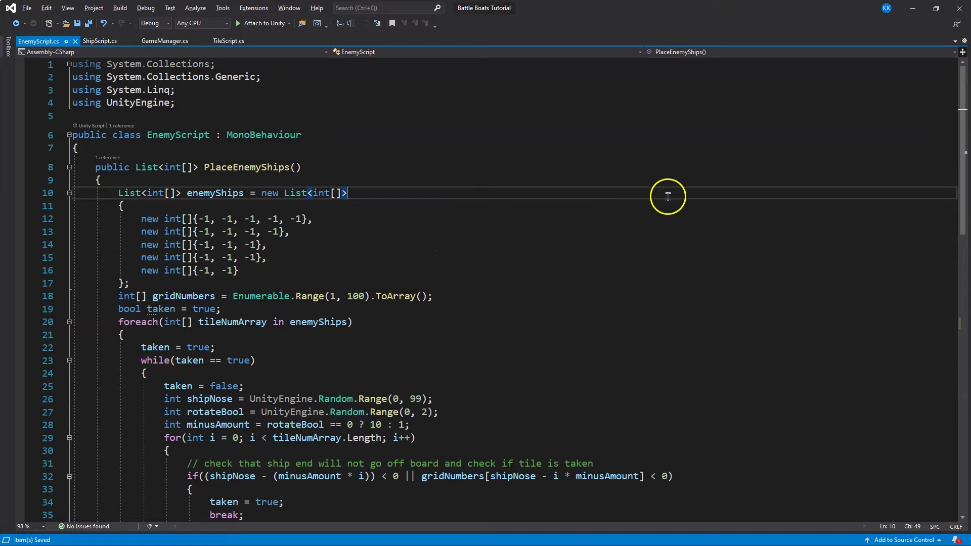
{"action": "left_click", "coordinate": [936, 8]}
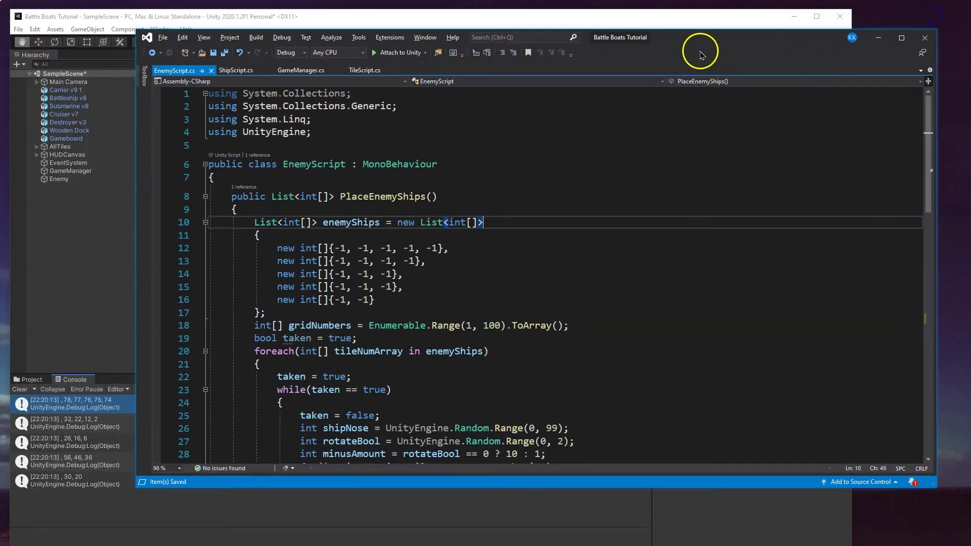
Bring Unity forward and orbit the Scene view to look down on the Battle Boats board.
{"action": "left_click", "coordinate": [691, 18]}
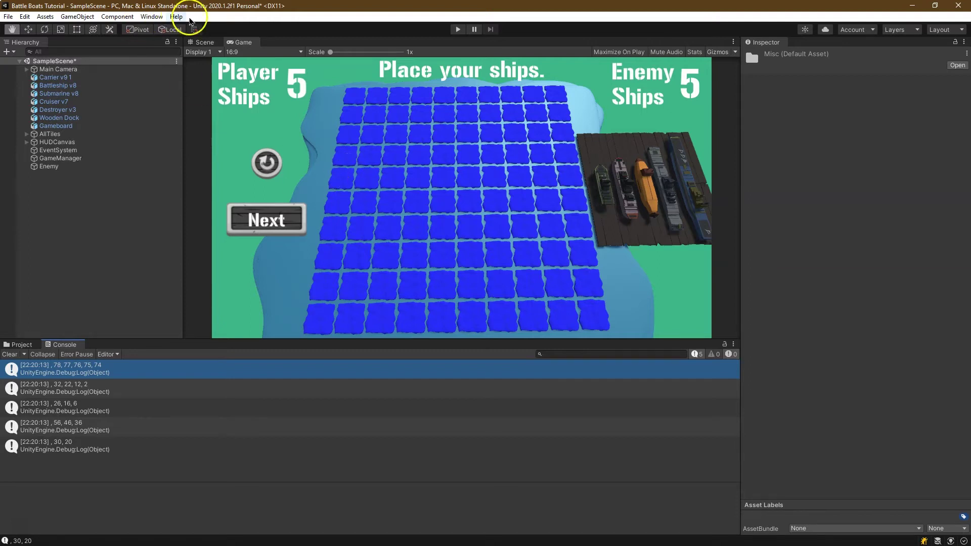
{"action": "left_click", "coordinate": [200, 42]}
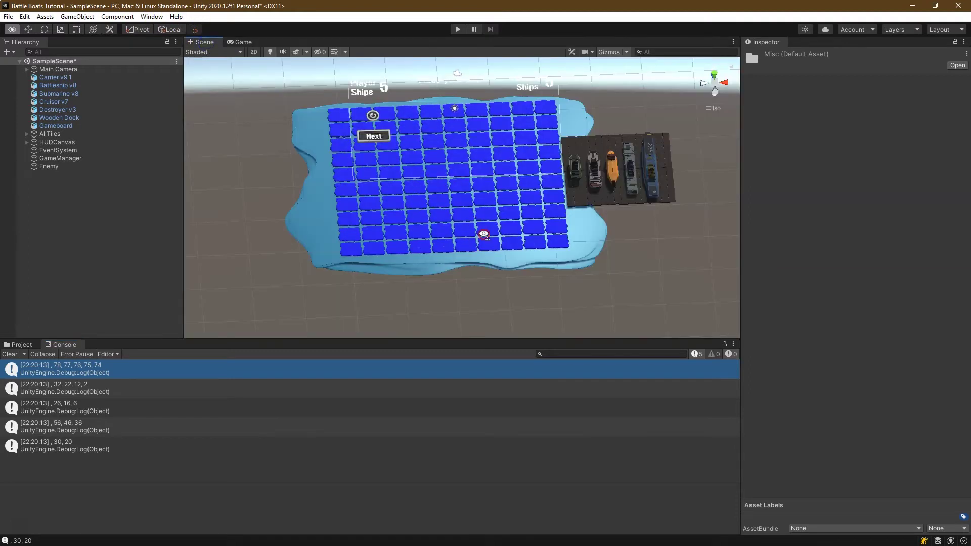
{"action": "left_click_drag", "start_coordinate": [479, 223], "coordinate": [450, 225], "text": "alt"}
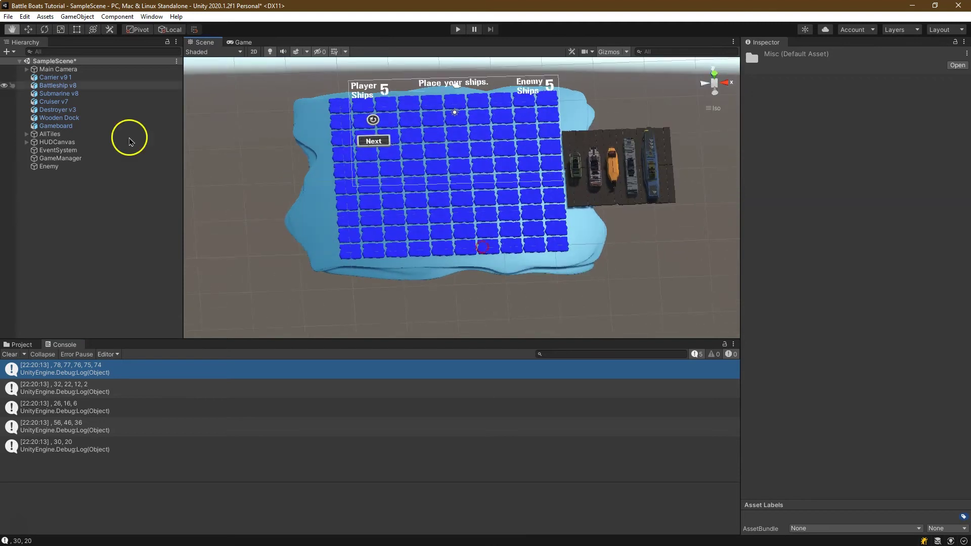
{"action": "double_click", "coordinate": [62, 70]}
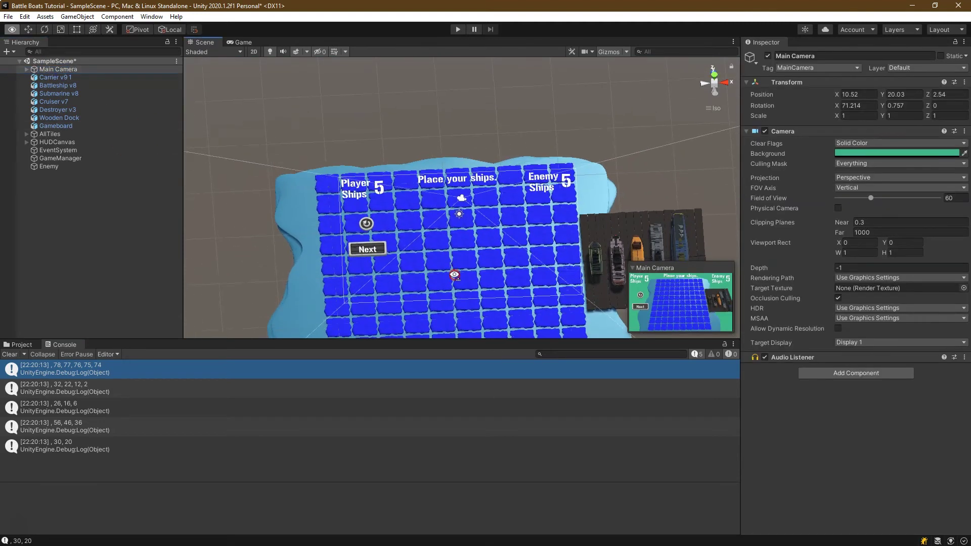
{"action": "left_click_drag", "start_coordinate": [456, 302], "coordinate": [559, 162], "text": "alt"}
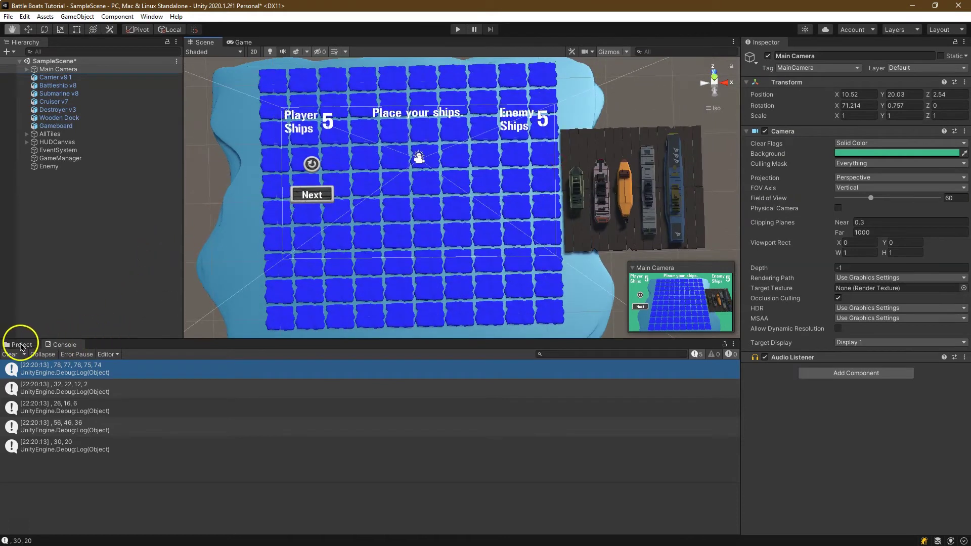
{"action": "left_click", "coordinate": [20, 345]}
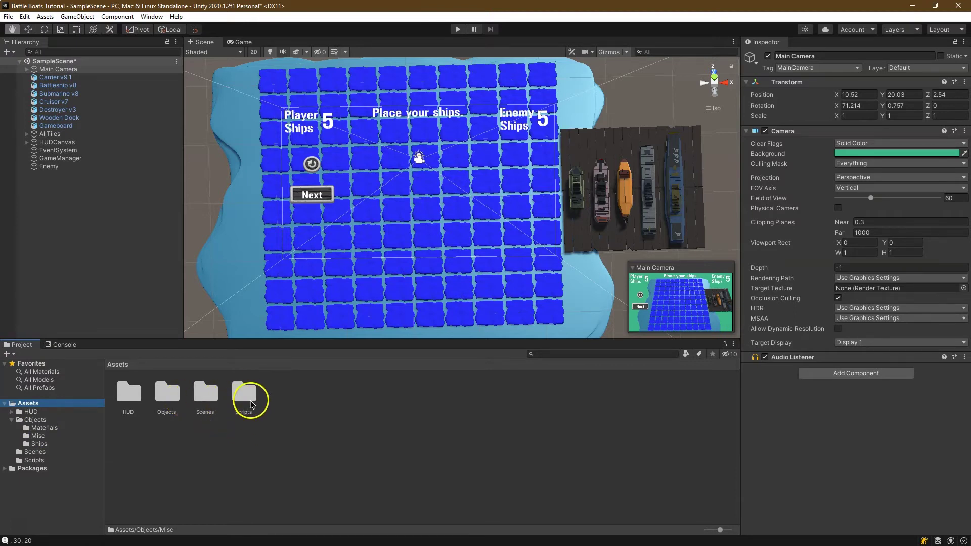
Drag Missile v5 from Assets/Objects/Misc into the scene left of the board.
{"action": "left_click", "coordinate": [55, 428]}
{"action": "left_click", "coordinate": [53, 420]}
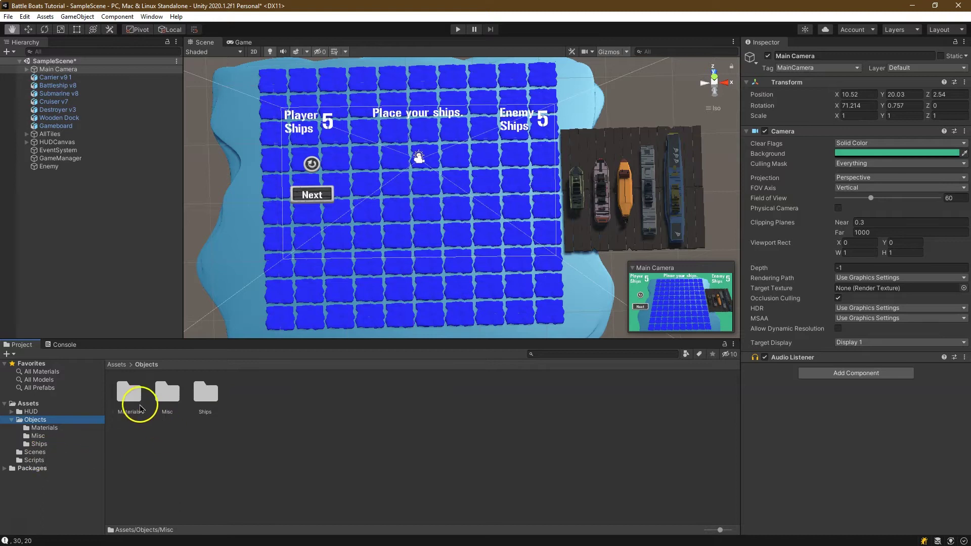
{"action": "double_click", "coordinate": [167, 394]}
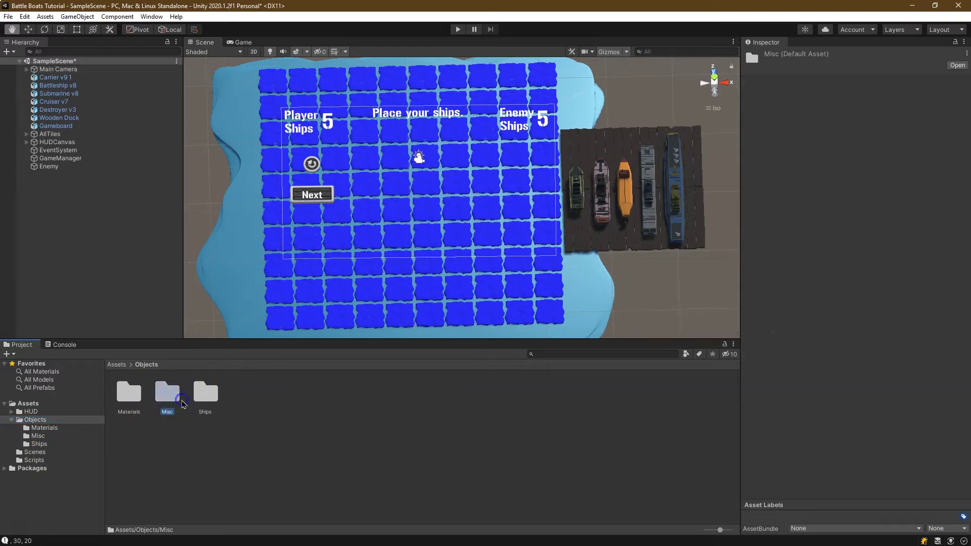
{"action": "left_click_drag", "start_coordinate": [167, 394], "coordinate": [250, 200]}
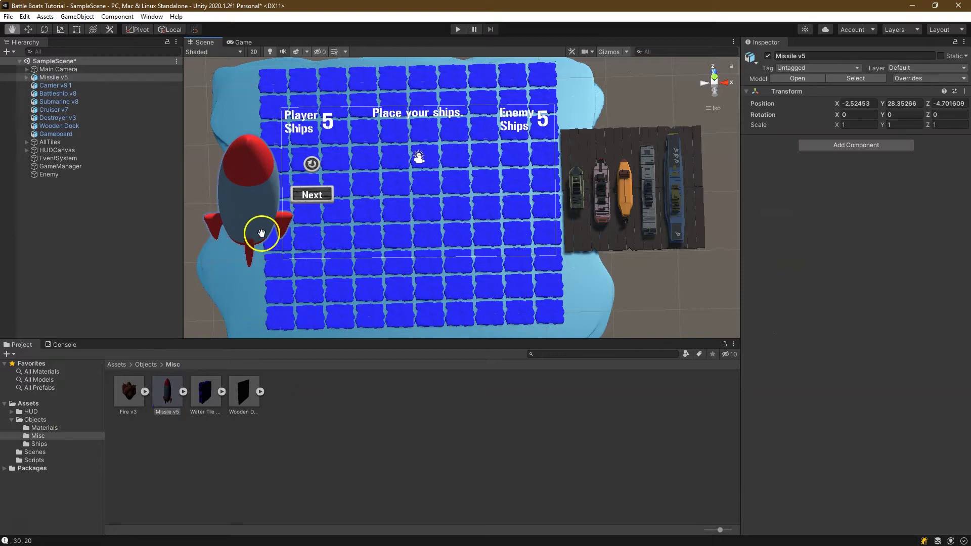